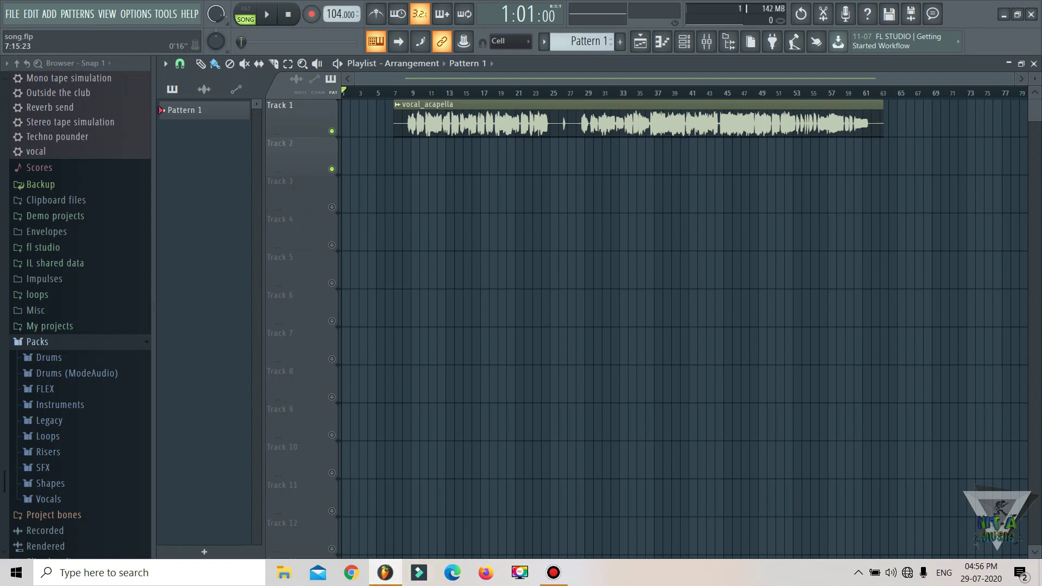
Play the vocal_acapella clip in the playlist from bar 7, then pause playback
{"action": "left_click", "coordinate": [397, 93]}
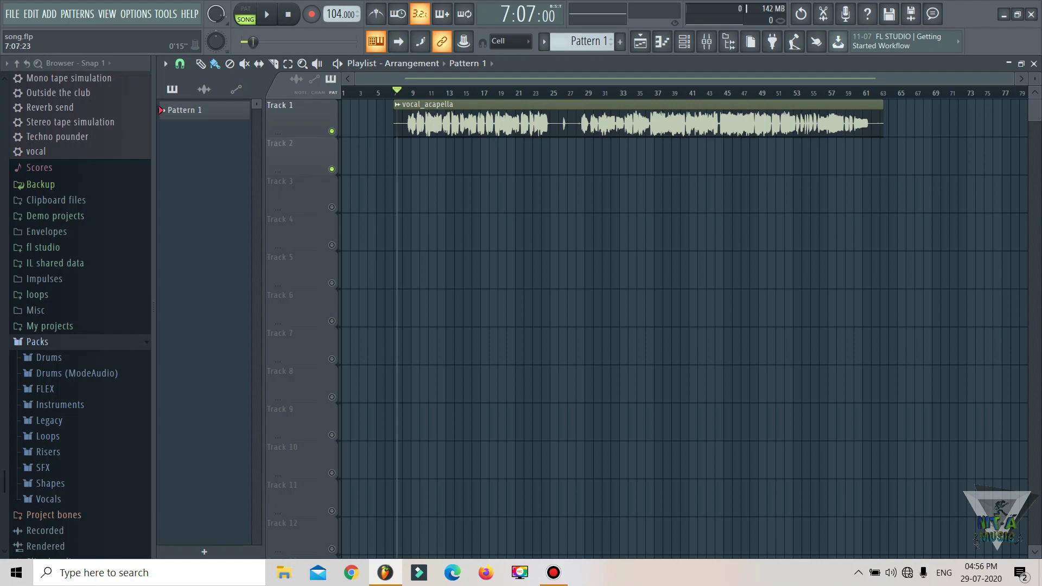
{"action": "scroll", "coordinate": [397, 92], "scroll_direction": "up", "scroll_amount": 2}
{"action": "scroll", "coordinate": [396, 92], "scroll_direction": "down", "scroll_amount": 2}
{"action": "scroll", "coordinate": [397, 93], "scroll_direction": "up", "scroll_amount": 3}
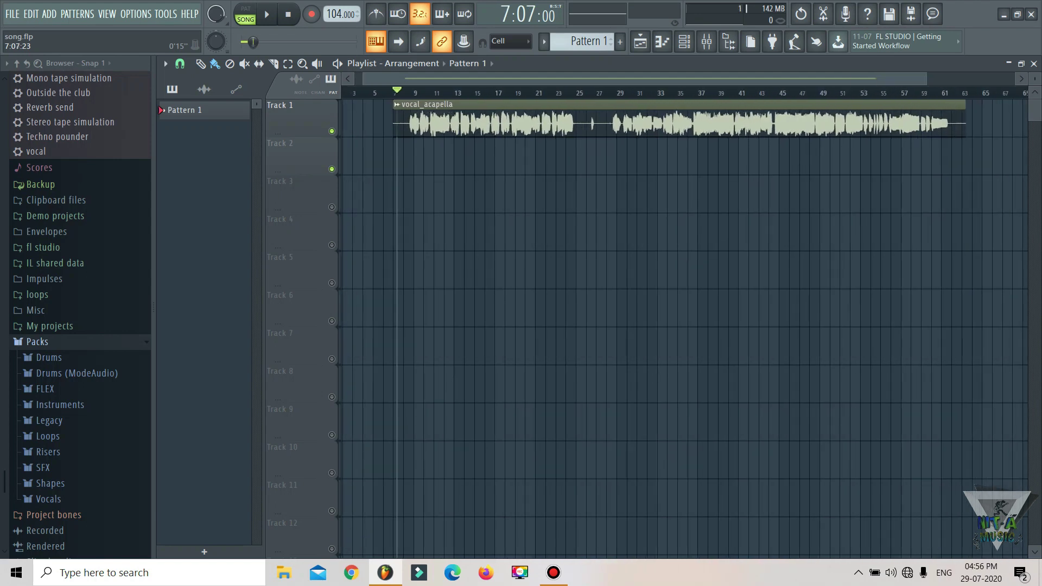
{"action": "scroll", "coordinate": [397, 92], "scroll_direction": "up", "scroll_amount": 3}
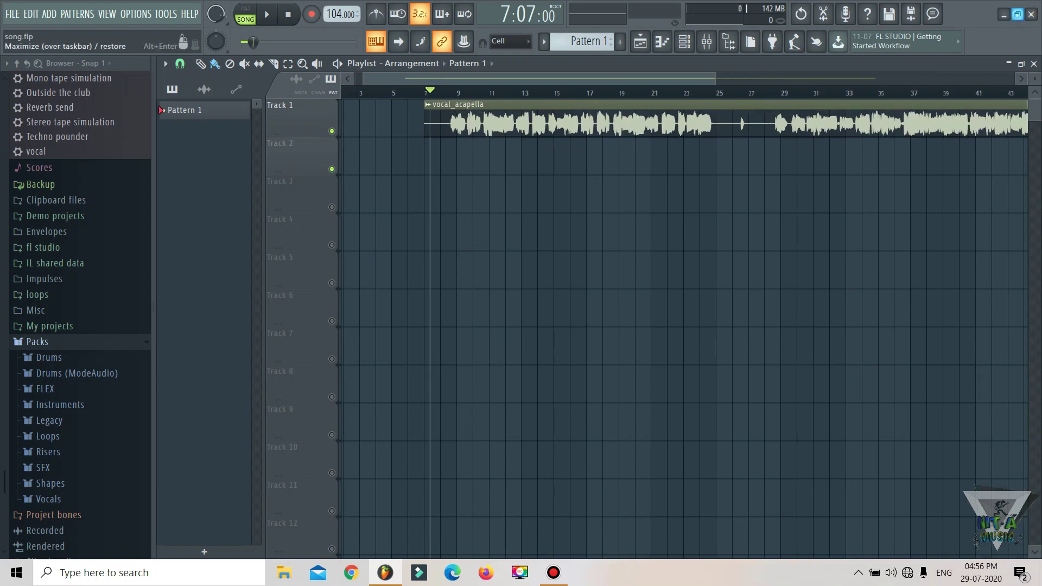
{"action": "left_click", "coordinate": [1018, 14]}
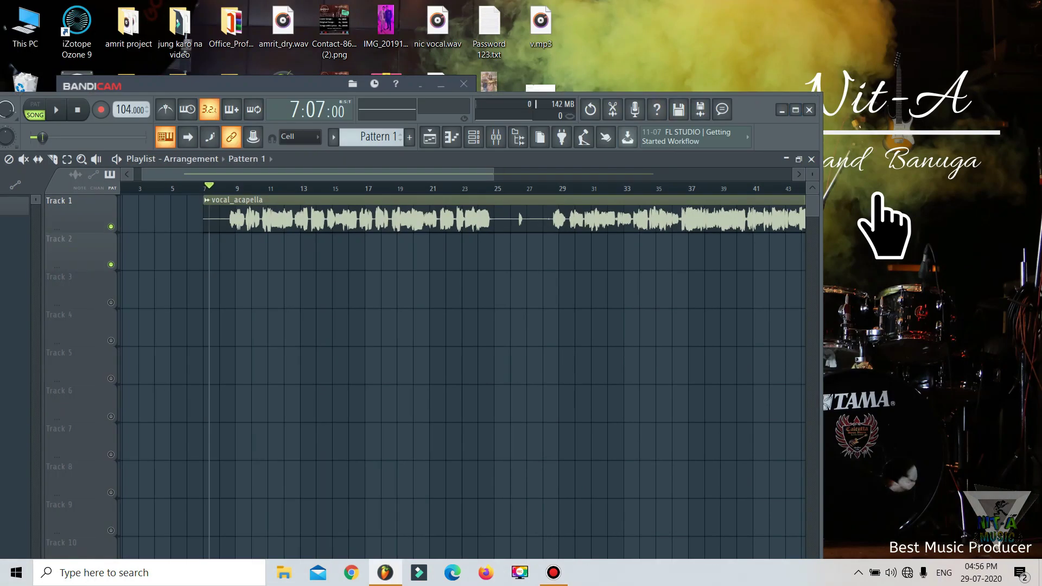
{"action": "left_click", "coordinate": [796, 109]}
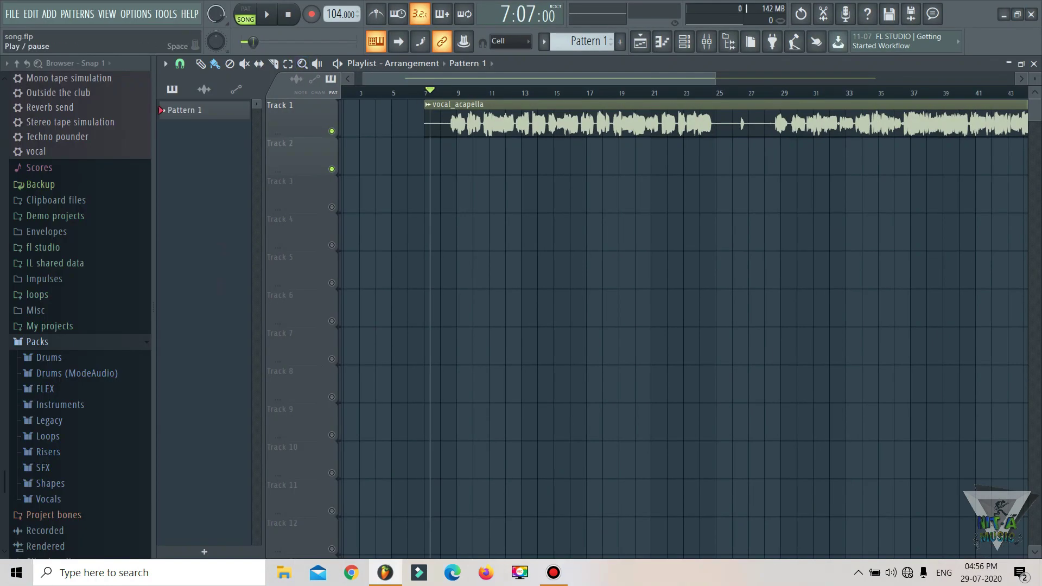
{"action": "key", "text": "space"}
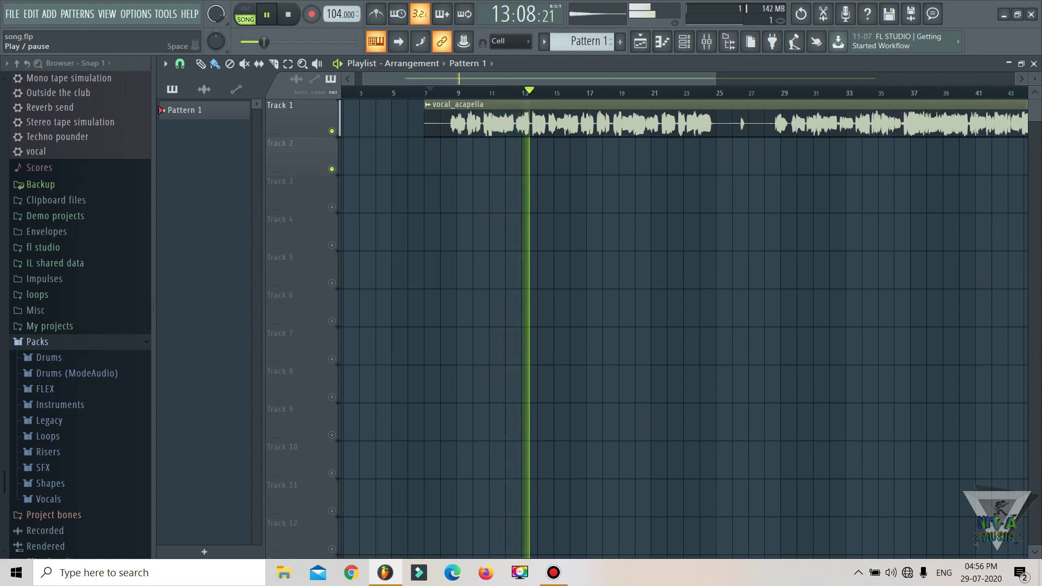
{"action": "key", "text": "space"}
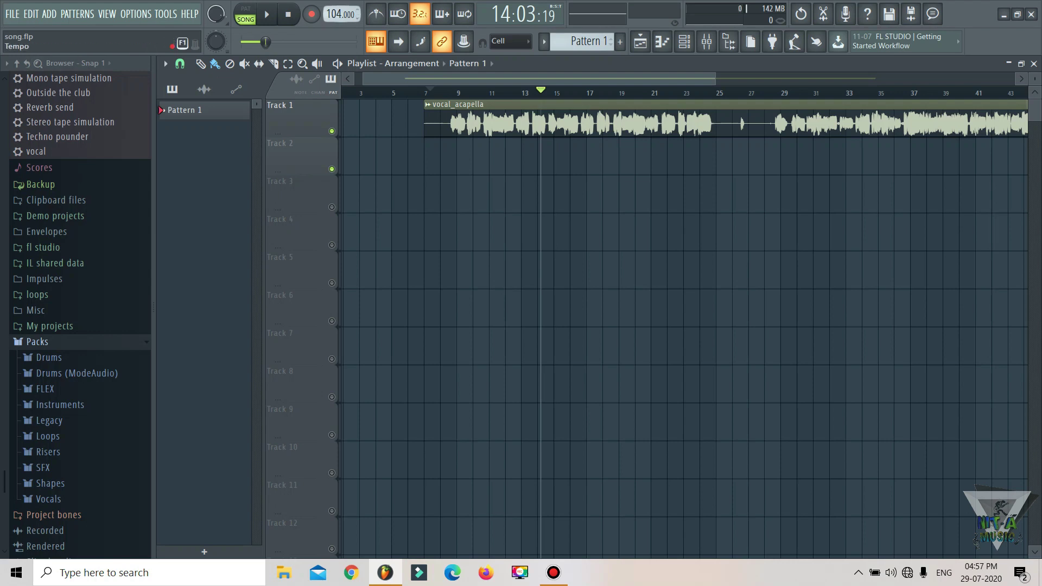
Open the tempo tapper for the project tempo, close it, and reset playback to the song start
{"action": "right_click", "coordinate": [350, 23]}
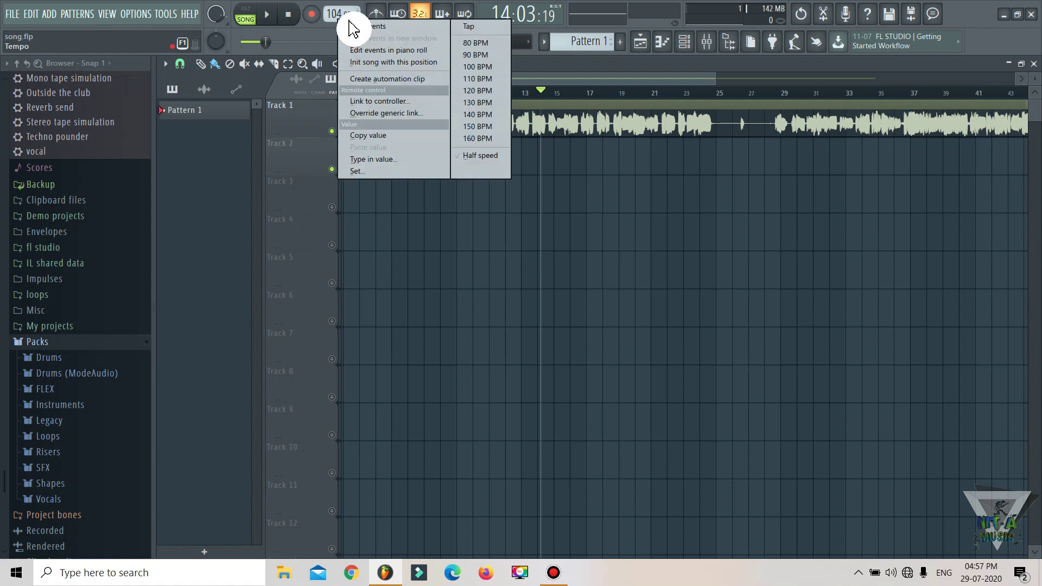
{"action": "left_click", "coordinate": [470, 27]}
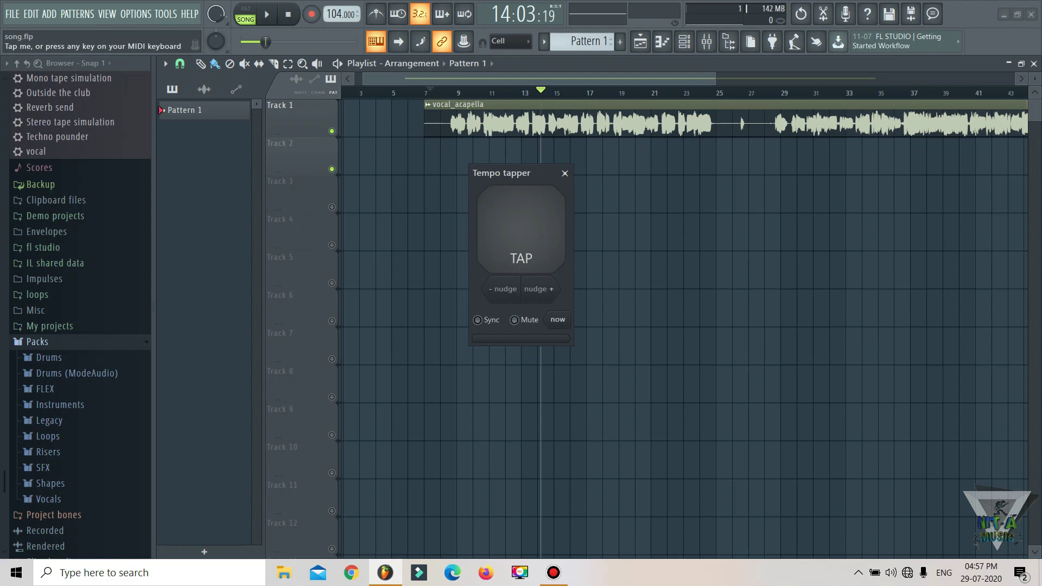
{"action": "left_click", "coordinate": [565, 173]}
{"action": "left_click", "coordinate": [288, 14]}
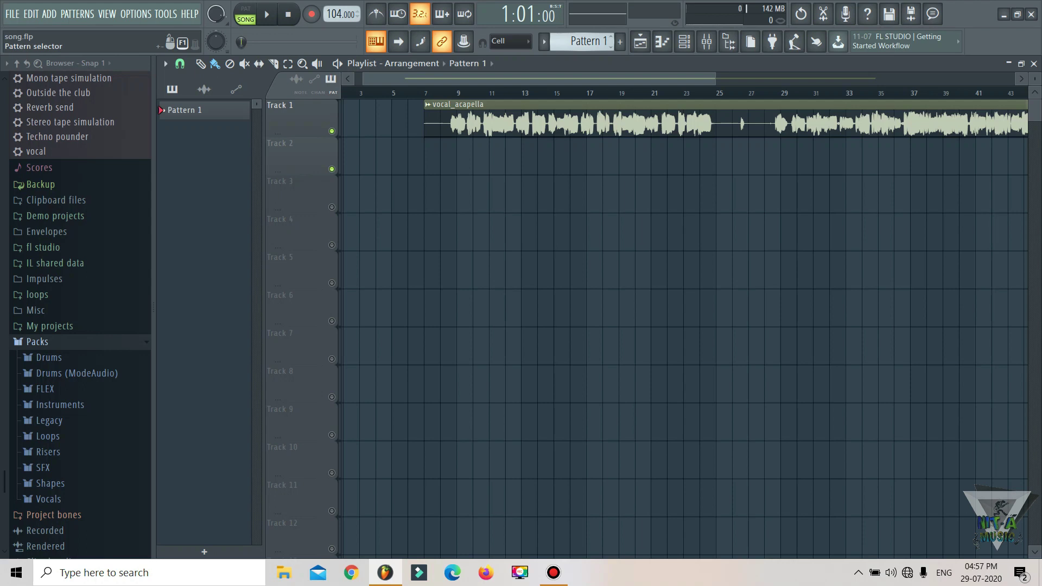
Play the vocal from bar 7 with the metronome on, then stop playback and switch the metronome off
{"action": "left_click_drag", "start_coordinate": [529, 79], "coordinate": [513, 78]}
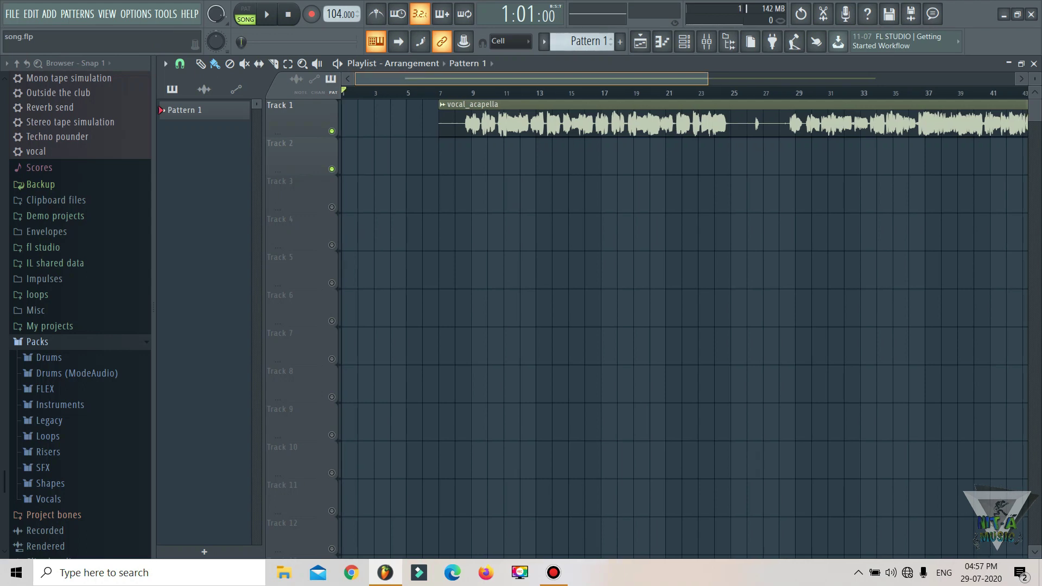
{"action": "scroll", "coordinate": [516, 217], "scroll_direction": "down", "scroll_amount": 1}
{"action": "scroll", "coordinate": [499, 218], "scroll_direction": "down", "scroll_amount": 1}
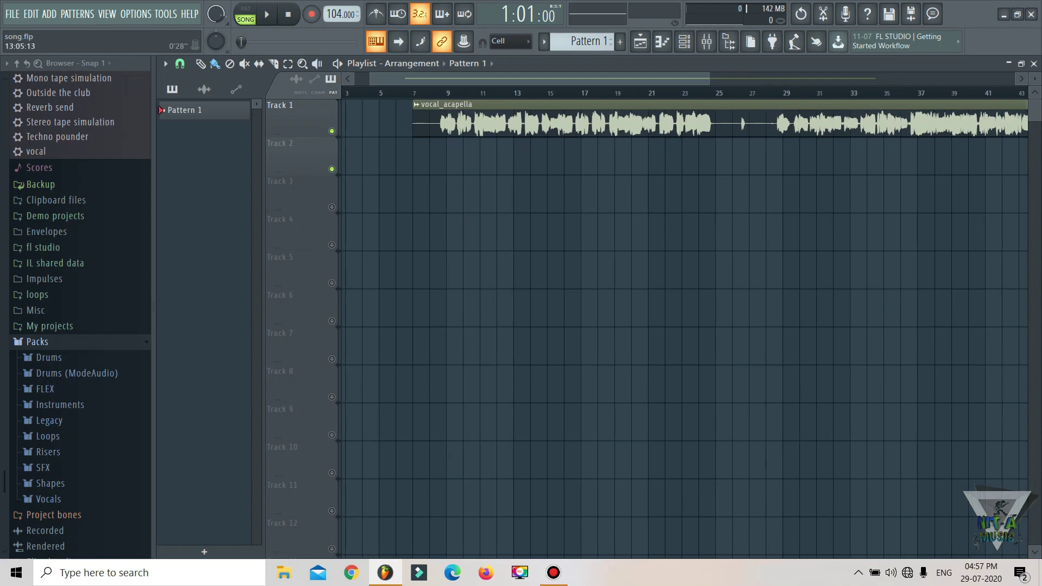
{"action": "scroll", "coordinate": [499, 217], "scroll_direction": "up", "scroll_amount": 2}
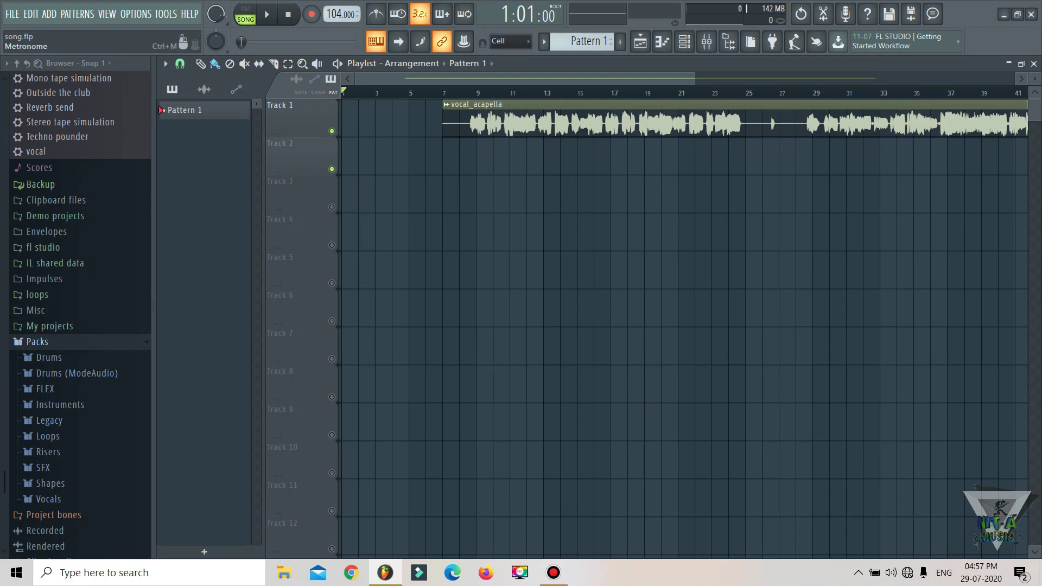
{"action": "key", "text": "ctrl+m"}
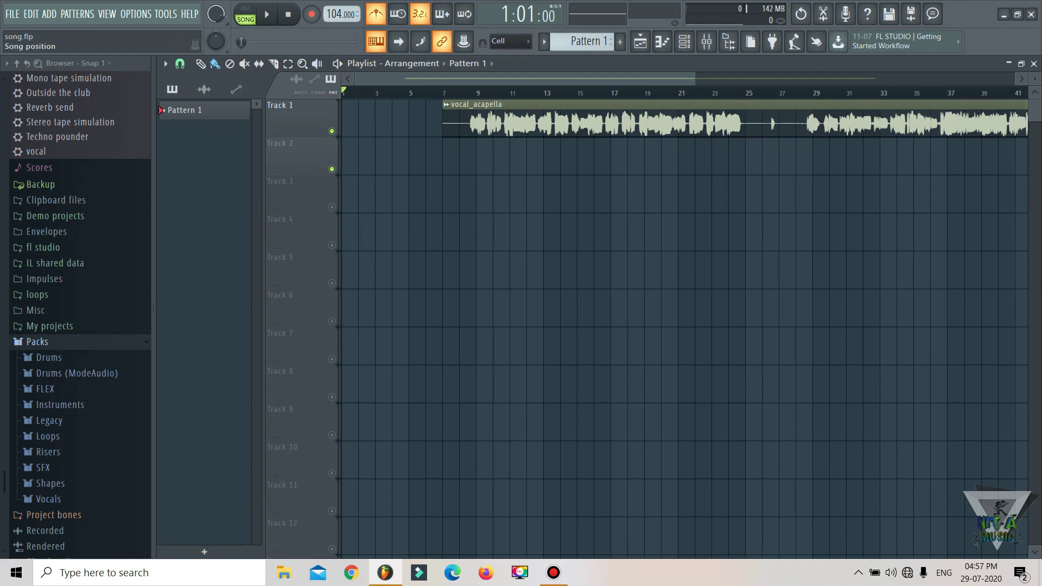
{"action": "key", "text": "space"}
{"action": "left_click", "coordinate": [450, 93]}
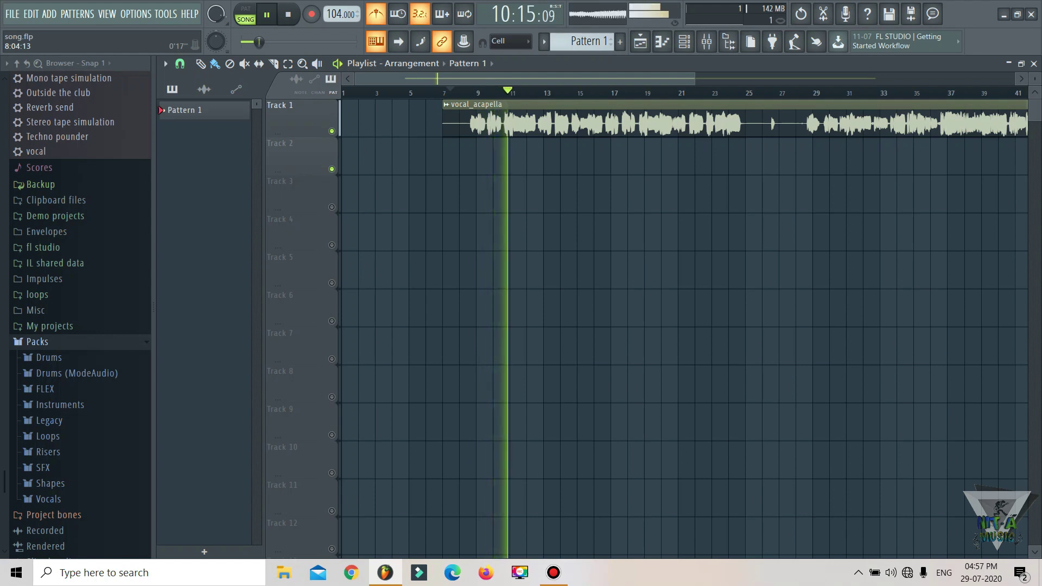
{"action": "key", "text": "space"}
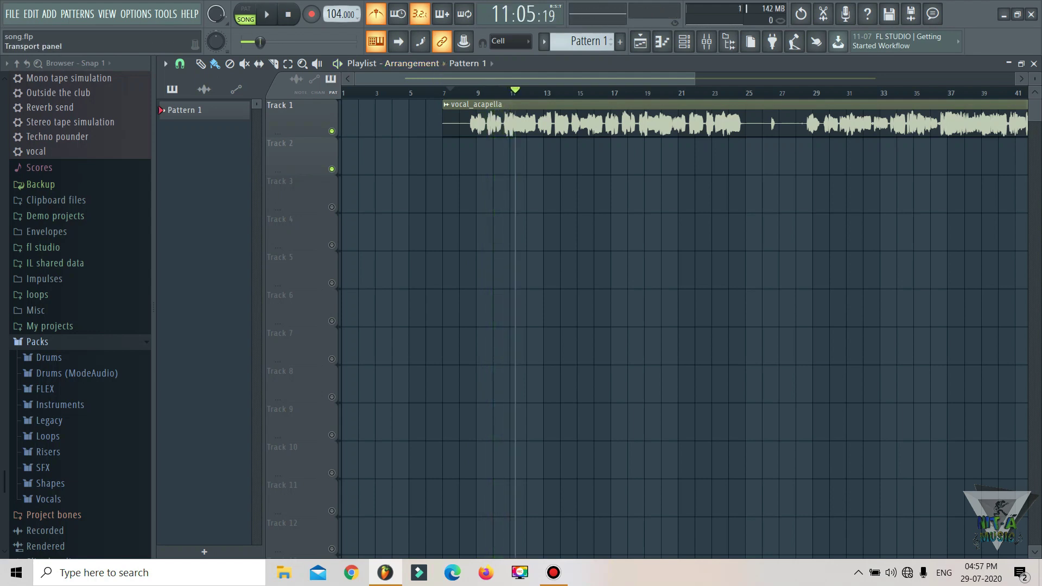
{"action": "left_click", "coordinate": [288, 14]}
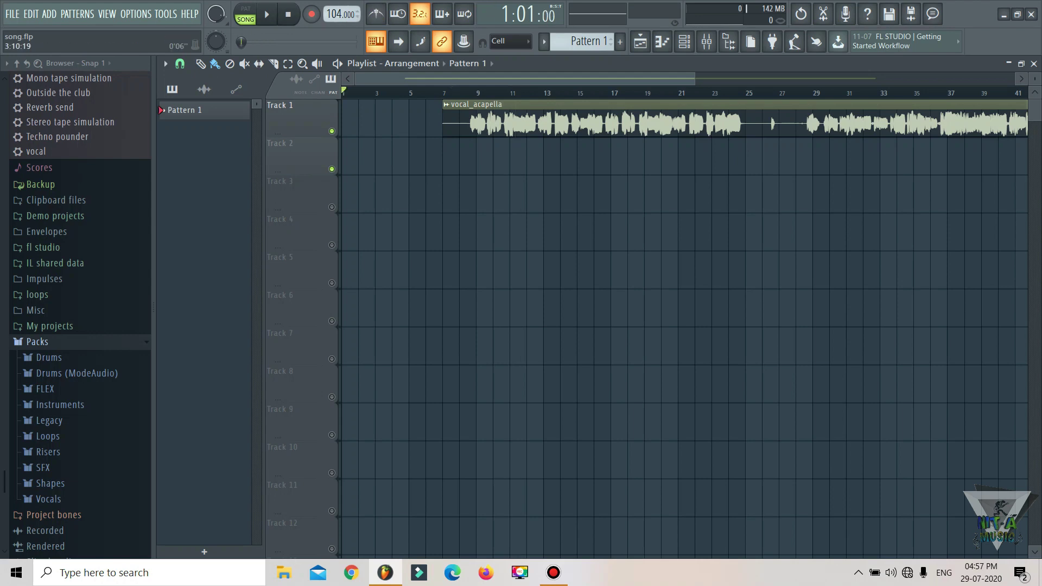
Cycle the active pattern forward to Pattern 3 and back to Pattern 1
{"action": "scroll", "coordinate": [387, 272], "scroll_direction": "down", "scroll_amount": 2}
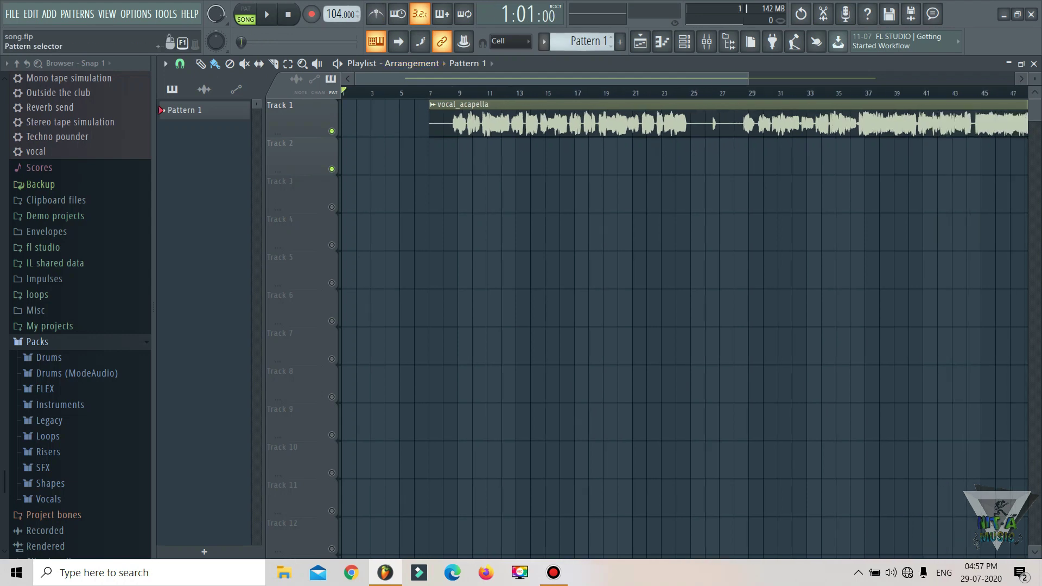
{"action": "key", "text": "plus"}
{"action": "key", "text": "plus"}
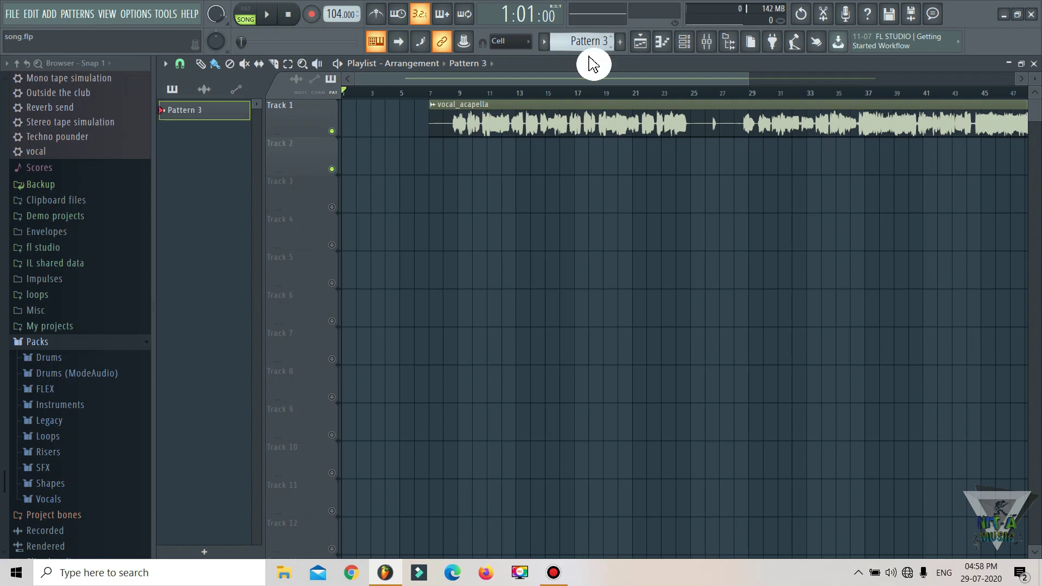
{"action": "key", "text": "plus"}
{"action": "key", "text": "minus"}
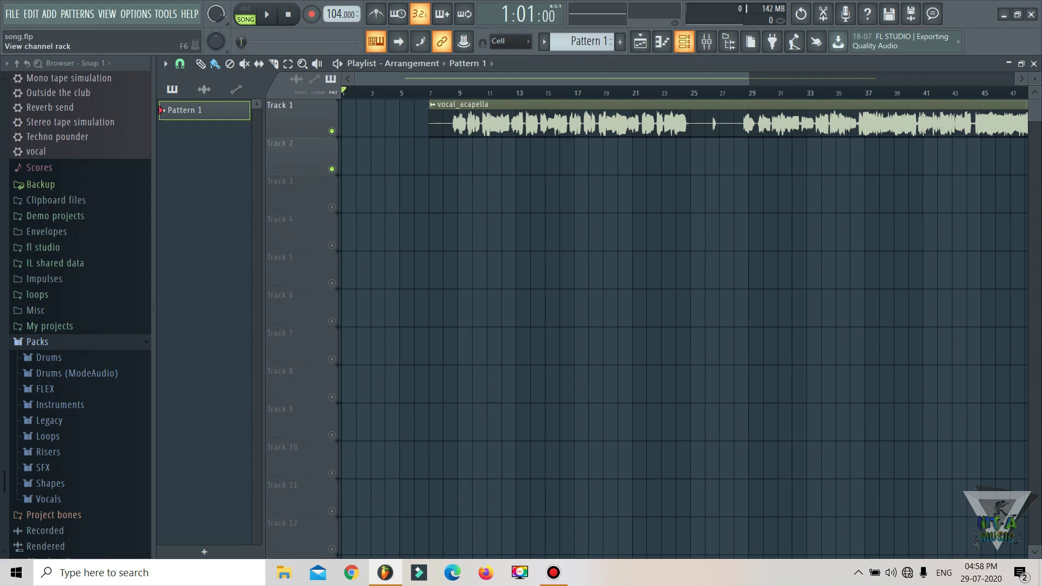
Add an FL Keys instrument channel to the channel rack and close its plugin window
{"action": "left_click", "coordinate": [685, 42]}
{"action": "left_click_drag", "start_coordinate": [505, 220], "coordinate": [535, 171]}
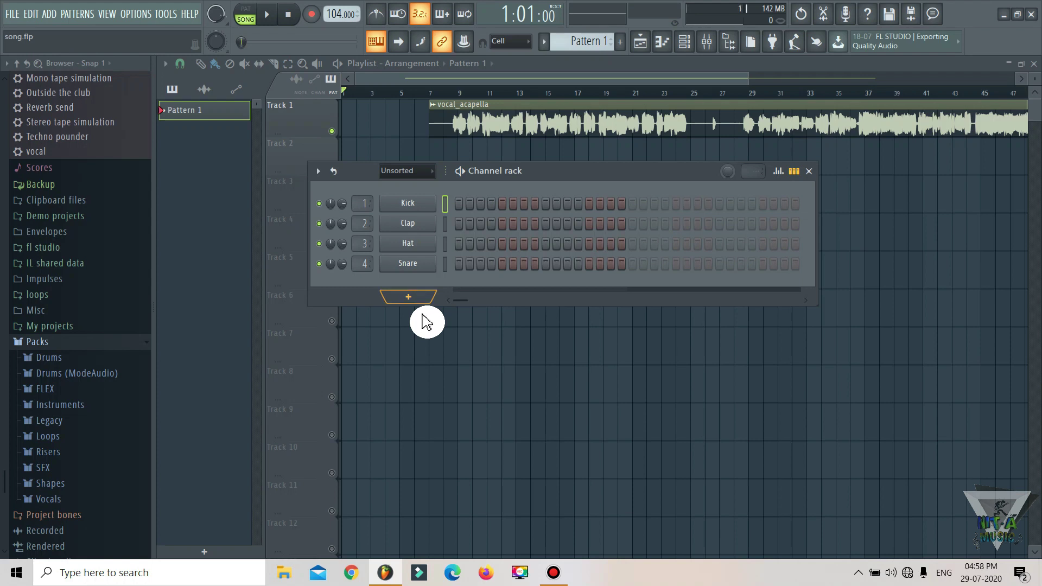
{"action": "left_click", "coordinate": [413, 297]}
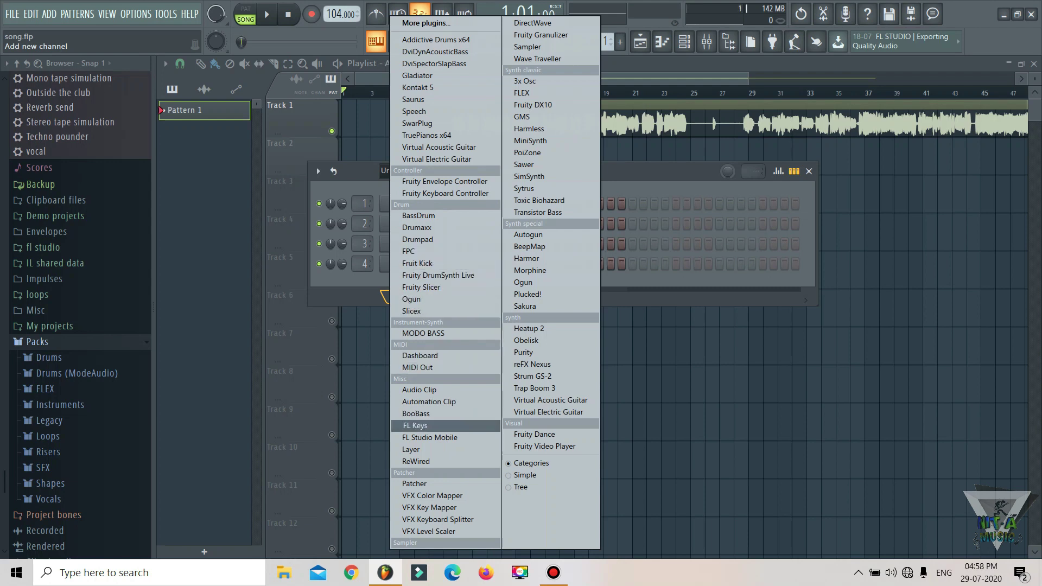
{"action": "left_click", "coordinate": [415, 426]}
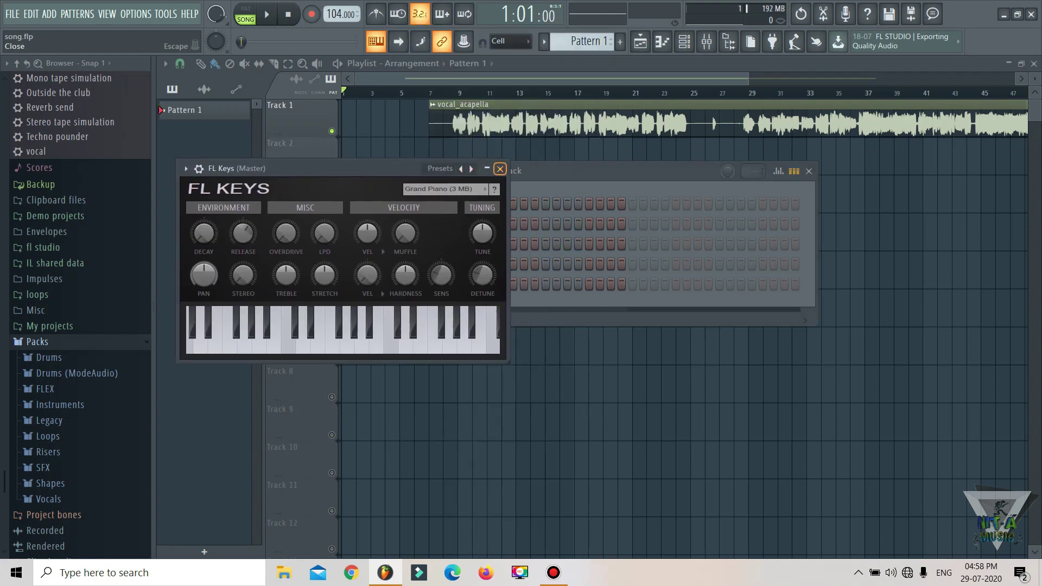
{"action": "left_click_drag", "start_coordinate": [375, 169], "coordinate": [433, 184]}
{"action": "scroll", "coordinate": [77, 315], "scroll_direction": "down", "scroll_amount": 2}
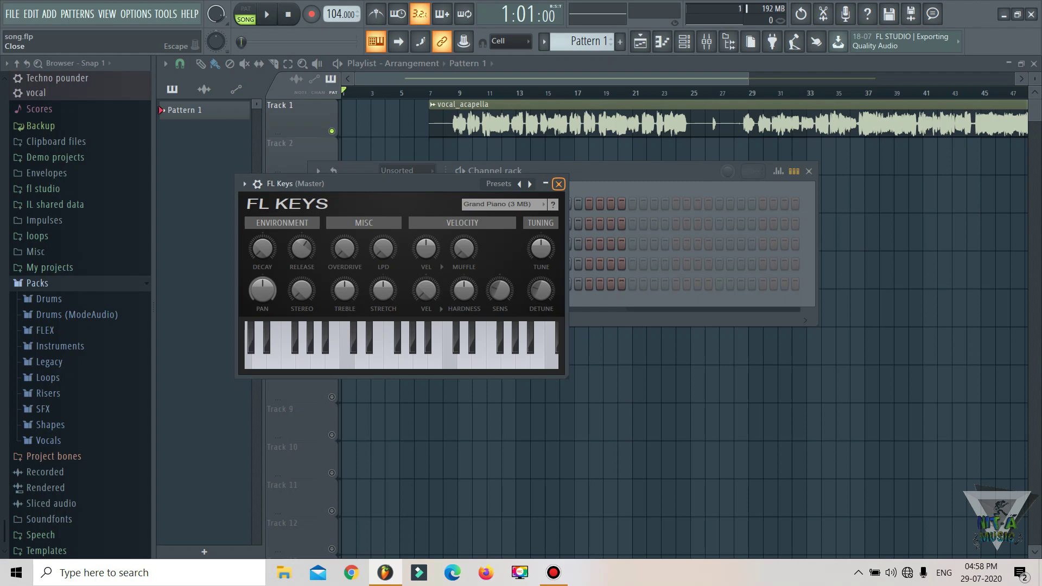
{"action": "left_click", "coordinate": [559, 184]}
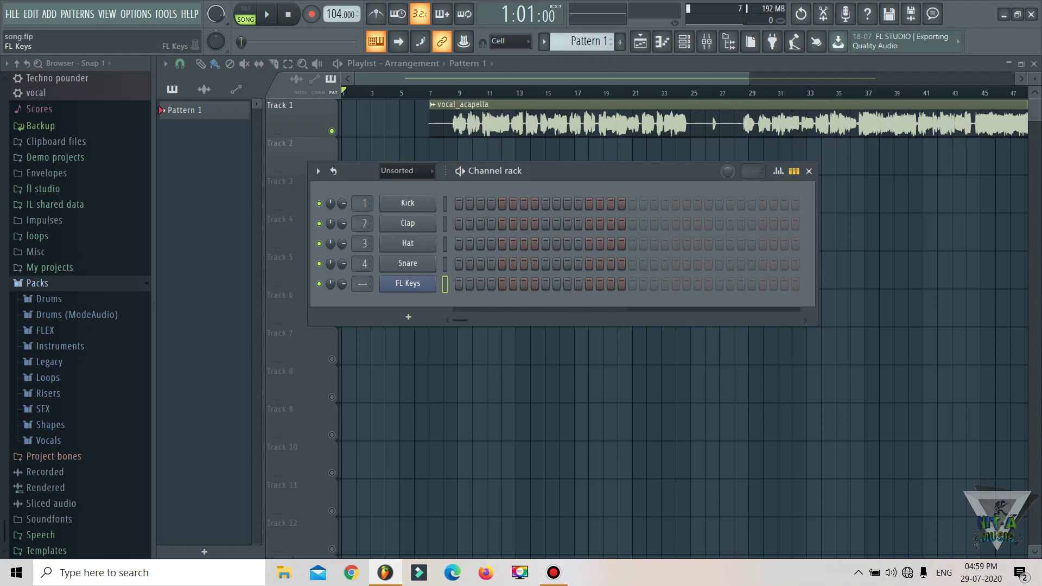
Open the piano roll of the FL Keys channel for Pattern 1
{"action": "right_click", "coordinate": [423, 310]}
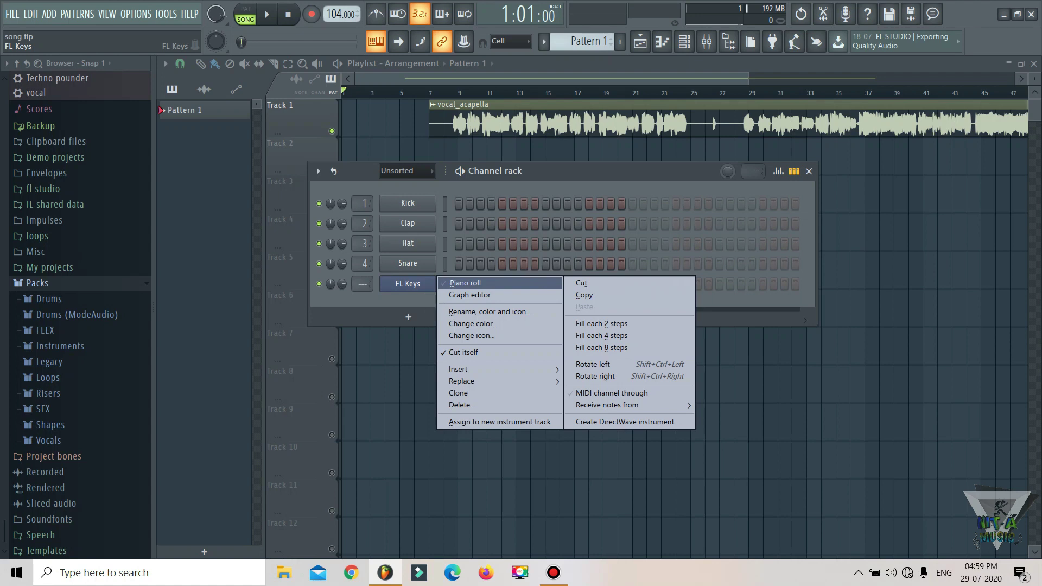
{"action": "left_click", "coordinate": [464, 280]}
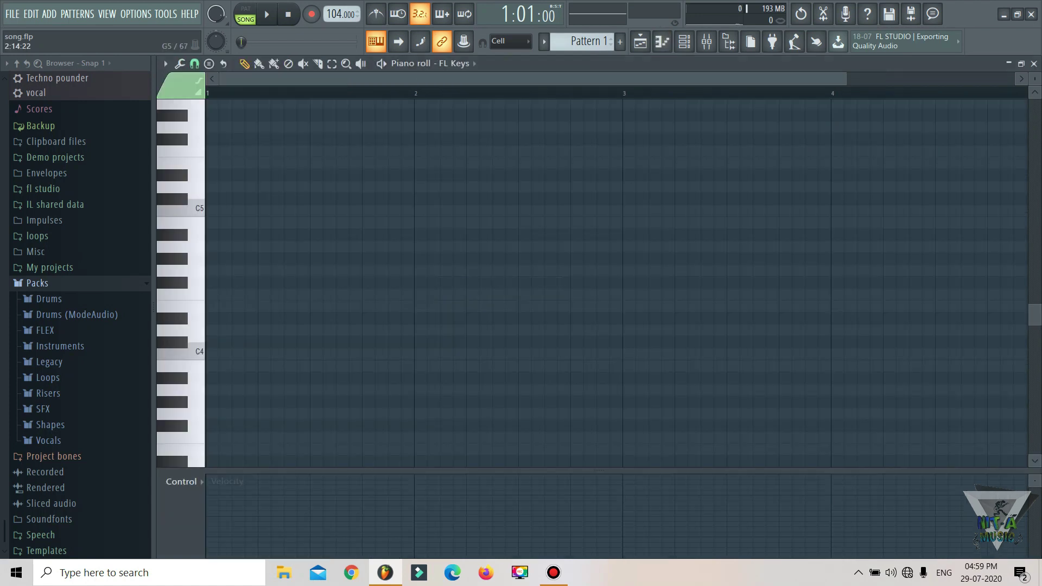
{"action": "left_click", "coordinate": [641, 51]}
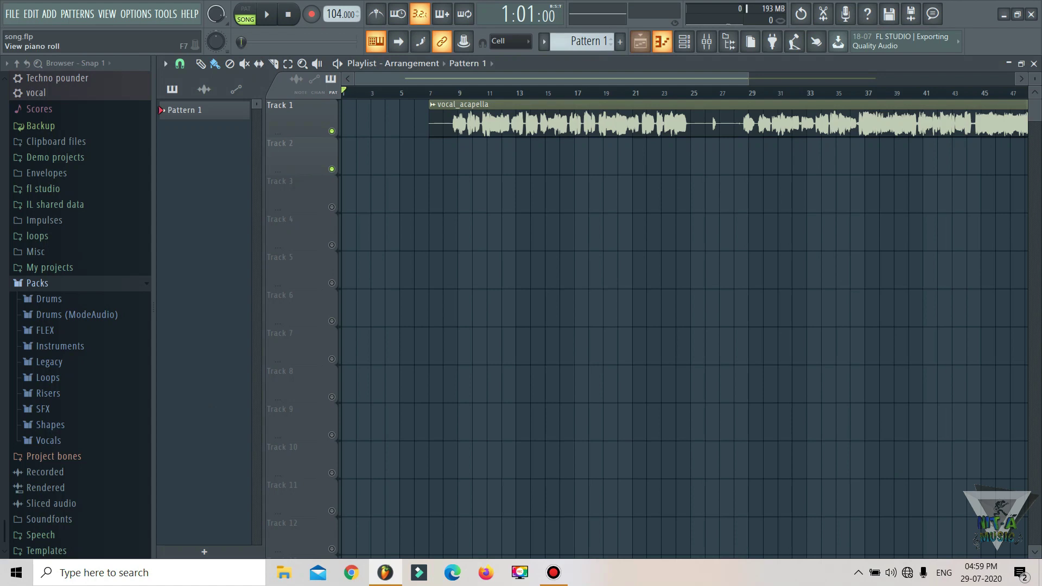
{"action": "left_click", "coordinate": [684, 42]}
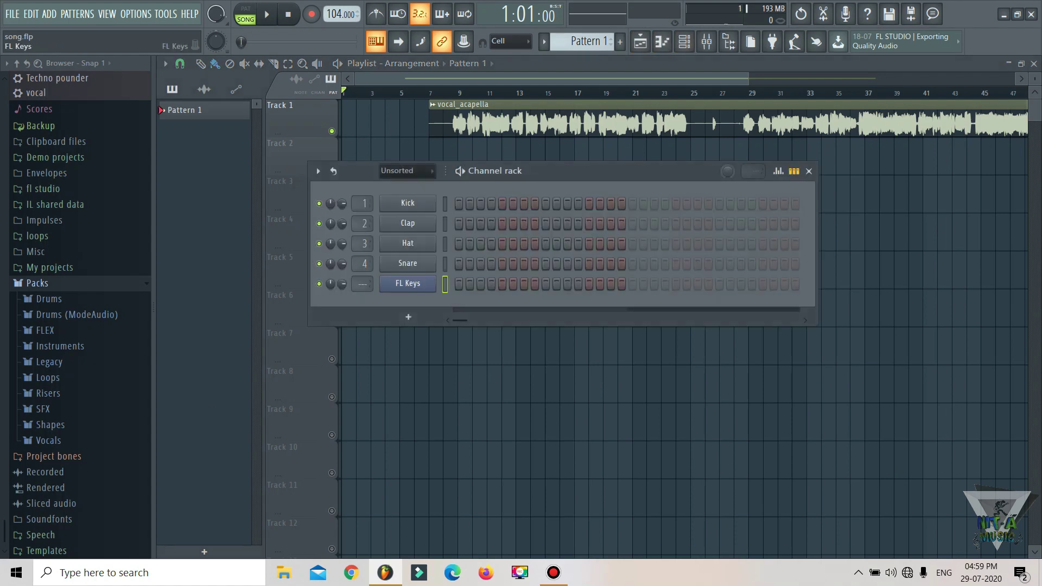
{"action": "left_click", "coordinate": [662, 50]}
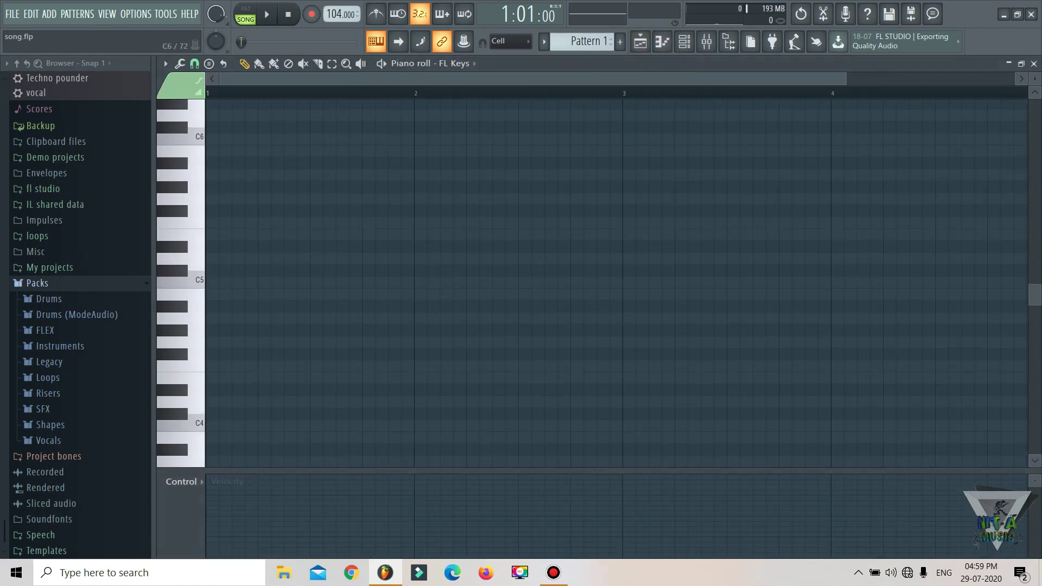
Place a two-step A4 note at the start of bar 1 in the FL Keys piano roll and audition it
{"action": "scroll", "coordinate": [617, 282], "scroll_direction": "down", "scroll_amount": 3}
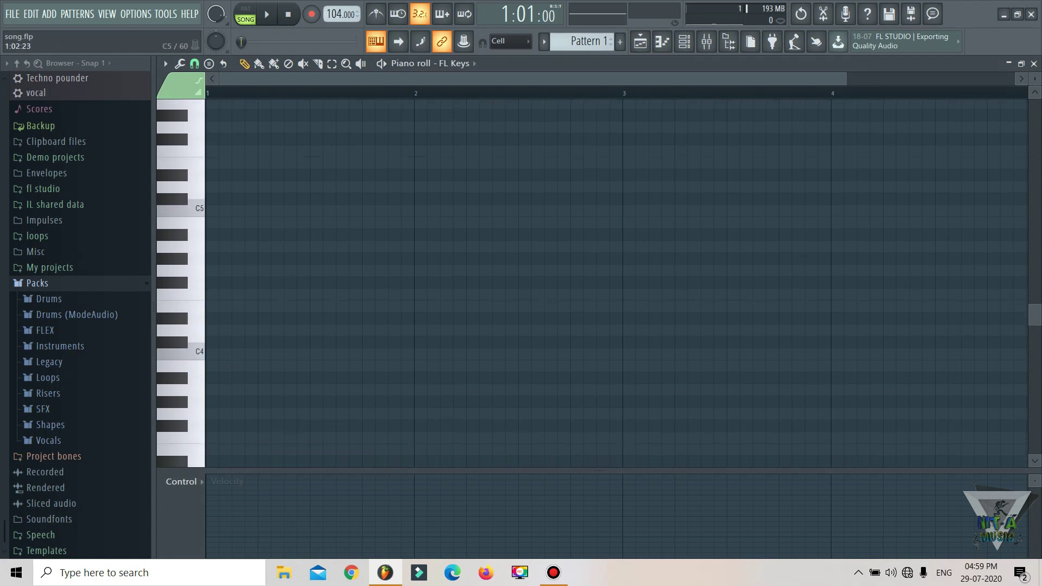
{"action": "scroll", "coordinate": [617, 282], "scroll_direction": "up", "scroll_amount": 2}
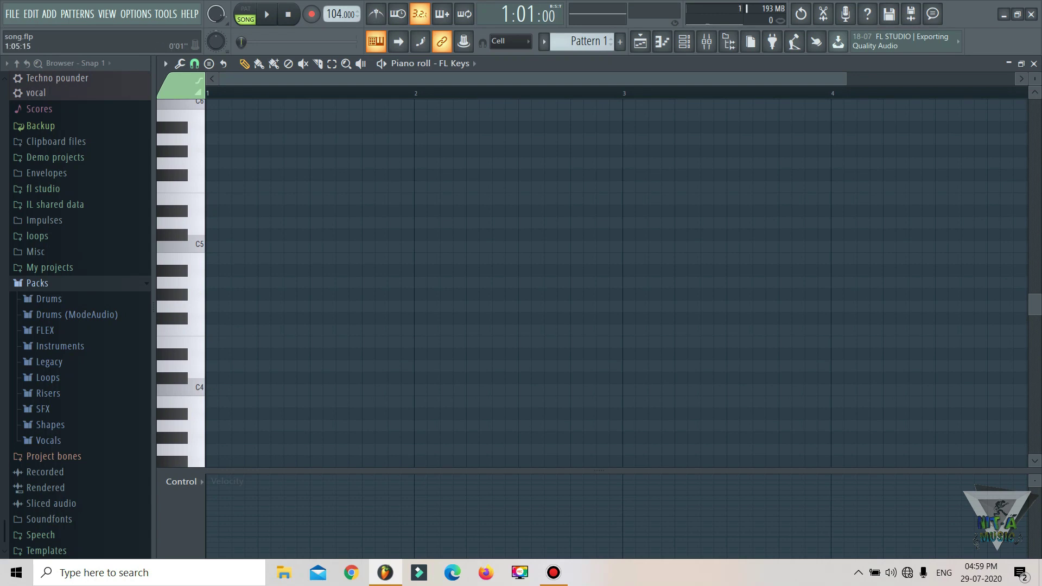
{"action": "scroll", "coordinate": [277, 94], "scroll_direction": "down", "scroll_amount": 1}
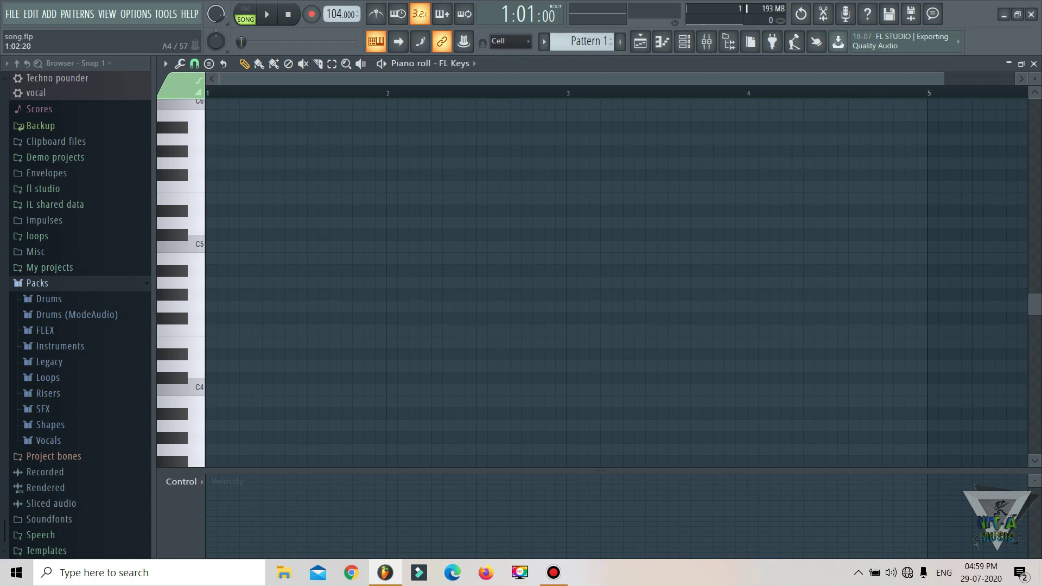
{"action": "left_click", "coordinate": [213, 283]}
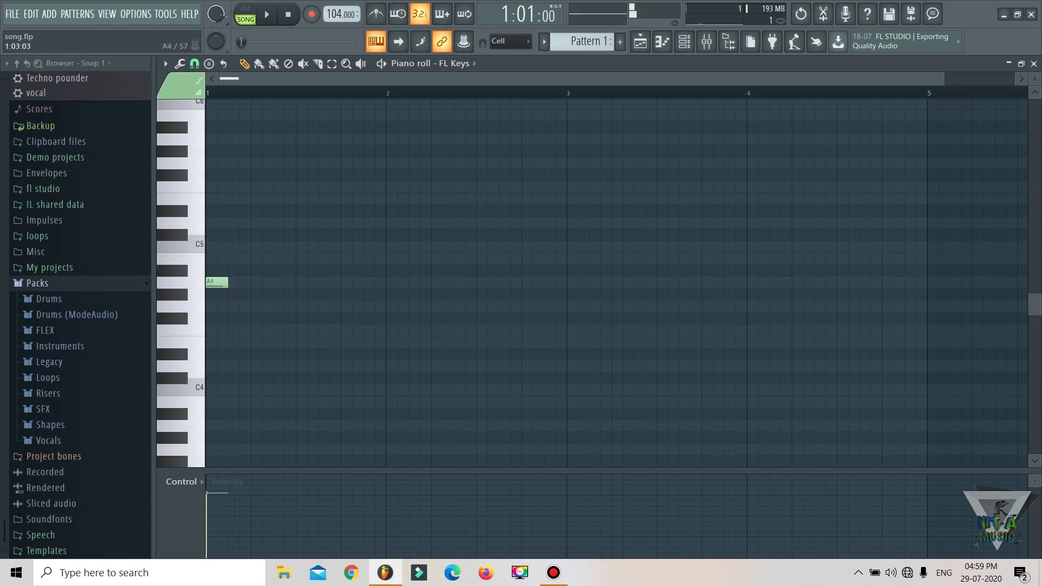
{"action": "left_click", "coordinate": [213, 282]}
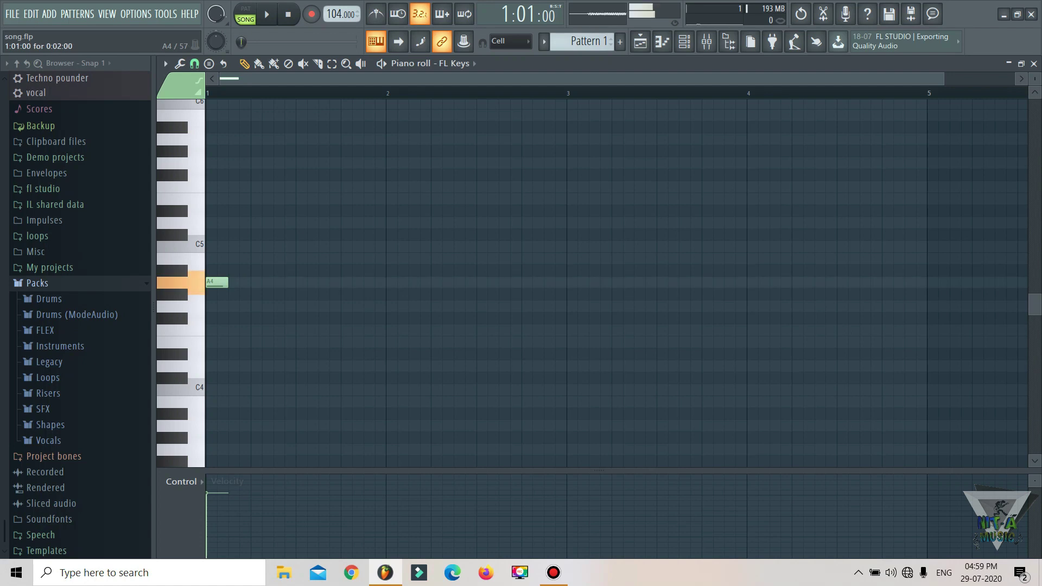
Add C5 and E5 notes above the A4 note at the start of bar 1 in the FL Keys piano roll
{"action": "left_click", "coordinate": [213, 234]}
{"action": "left_click_drag", "start_coordinate": [212, 234], "coordinate": [213, 246]}
{"action": "left_click_drag", "start_coordinate": [213, 211], "coordinate": [213, 199]}
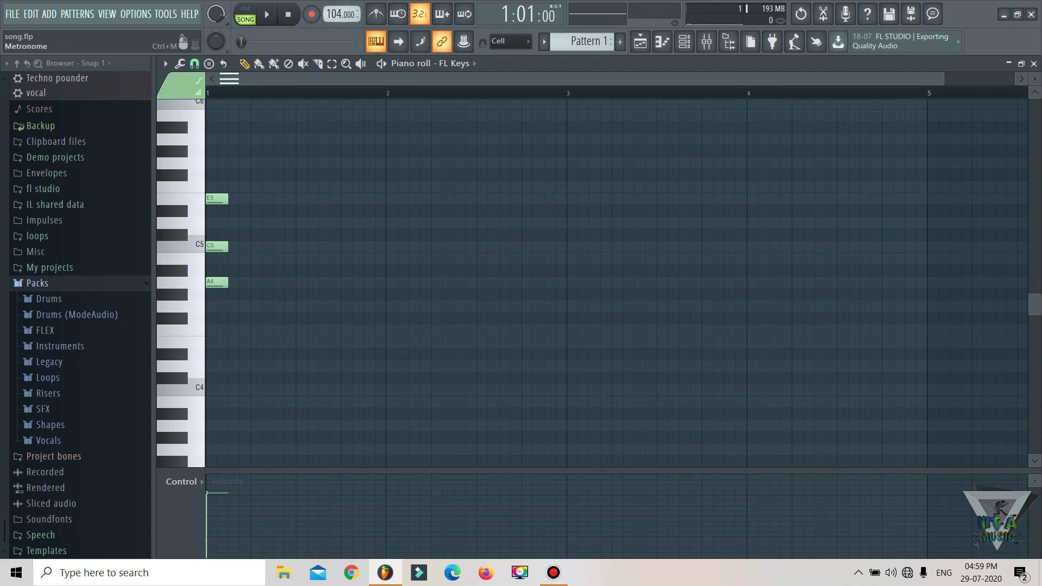
Turn on the metronome and switch playback from song mode to pattern mode
{"action": "key", "text": "ctrl+m"}
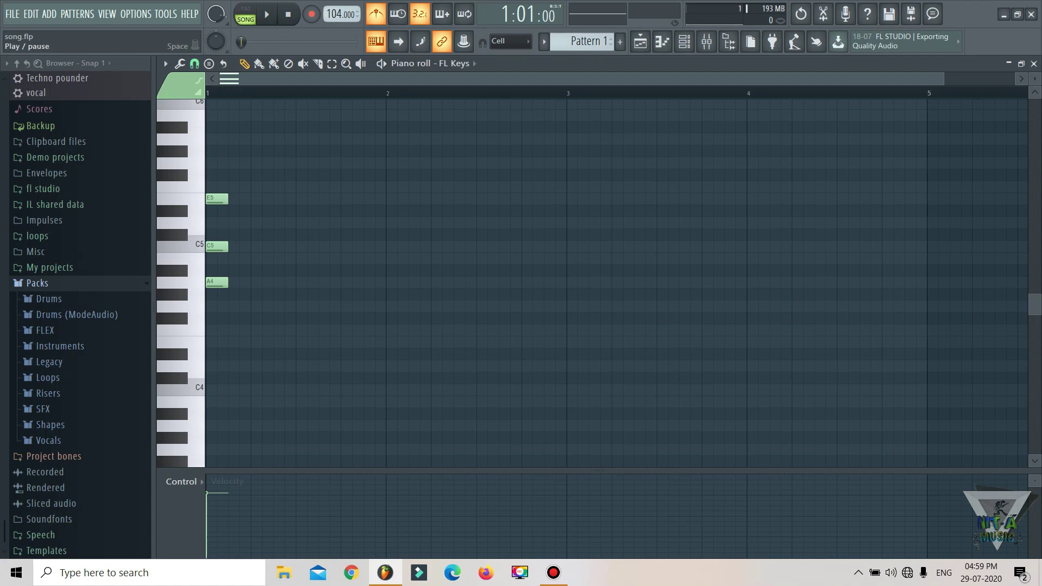
{"action": "key", "text": "F5"}
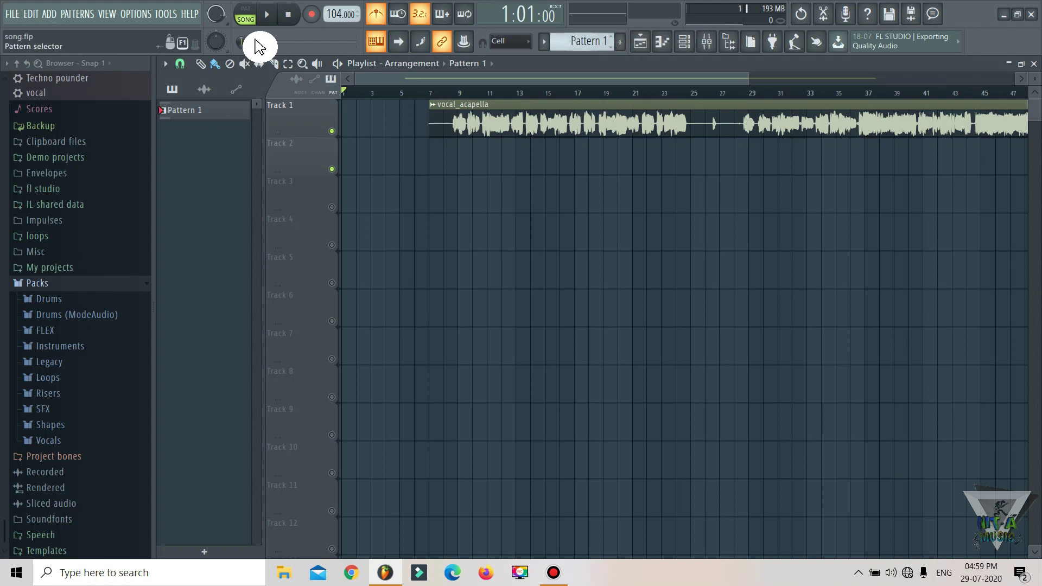
{"action": "key", "text": "l"}
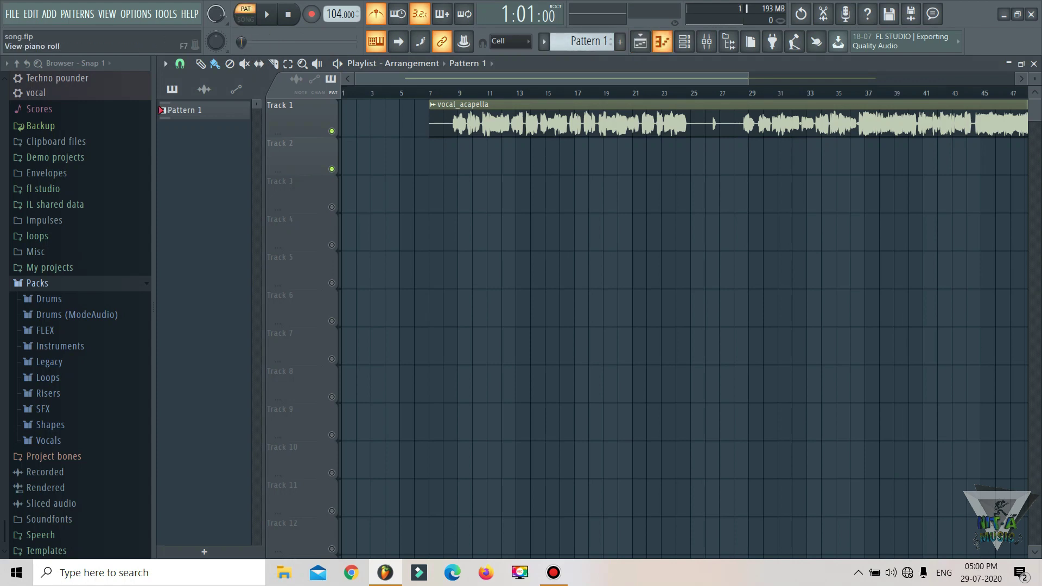
Lengthen the A4, C5 and E5 notes in the FL Keys piano roll to fill bar 1, and play the pattern
{"action": "left_click", "coordinate": [663, 41]}
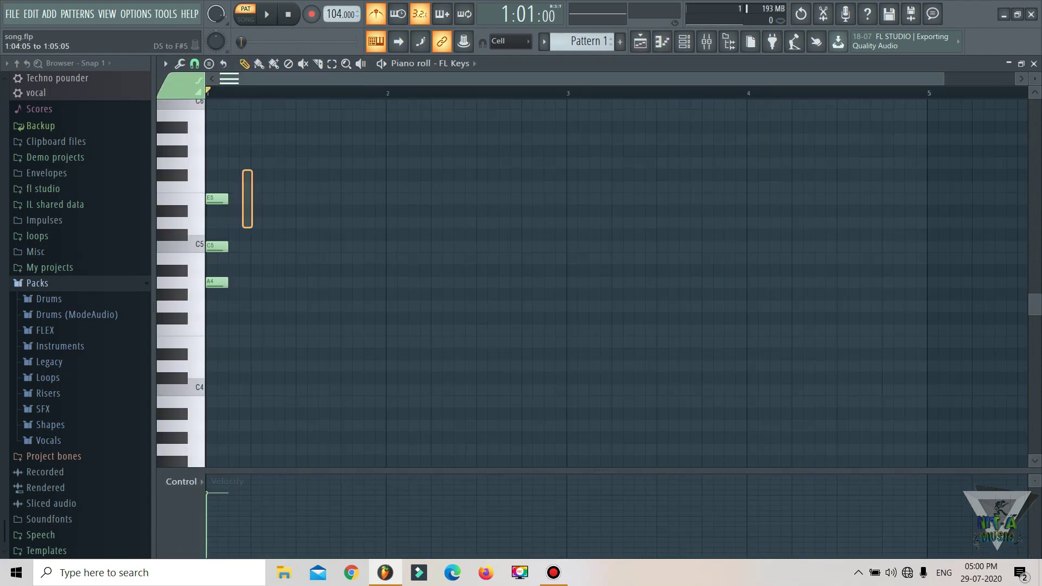
{"action": "key", "text": "ctrl+a"}
{"action": "left_click", "coordinate": [297, 199]}
{"action": "left_click_drag", "start_coordinate": [269, 182], "coordinate": [206, 367]}
{"action": "left_click_drag", "start_coordinate": [248, 240], "coordinate": [404, 240]}
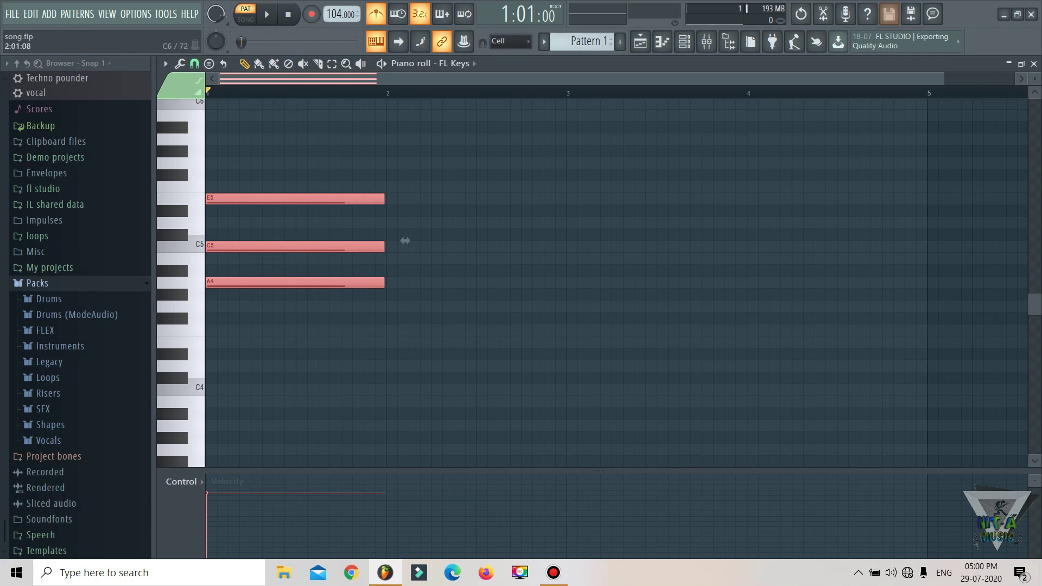
{"action": "scroll", "coordinate": [402, 101], "scroll_direction": "up", "scroll_amount": 7}
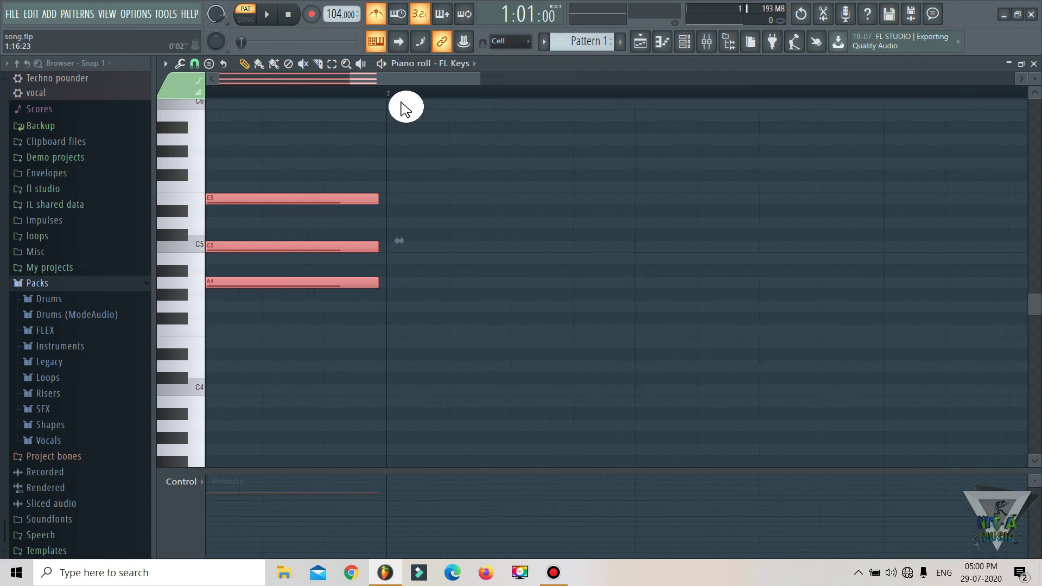
{"action": "left_click_drag", "start_coordinate": [394, 240], "coordinate": [407, 241]}
{"action": "key", "text": "ctrl+d"}
{"action": "scroll", "coordinate": [395, 94], "scroll_direction": "down", "scroll_amount": 7}
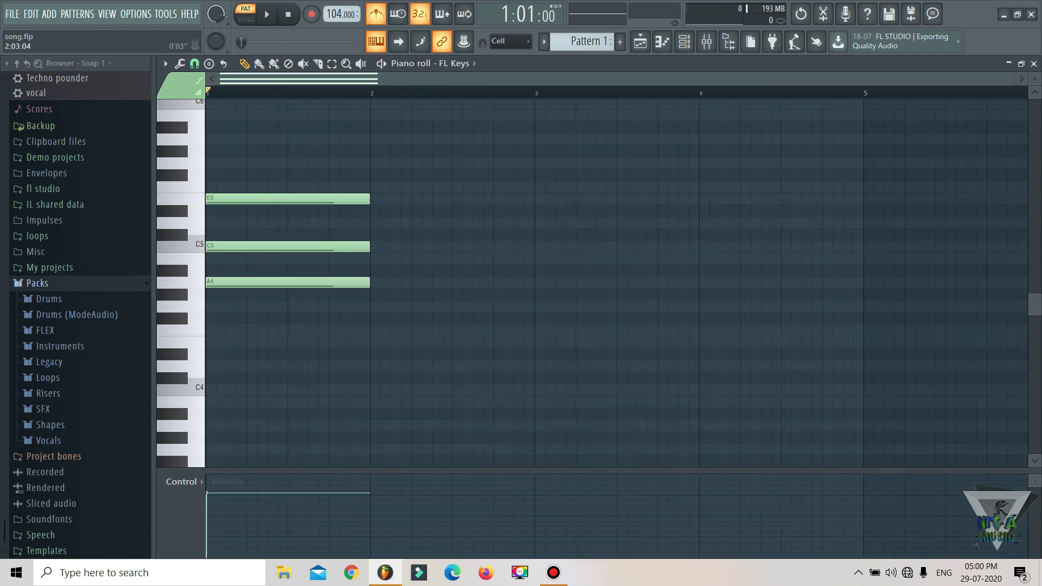
{"action": "key", "text": "space"}
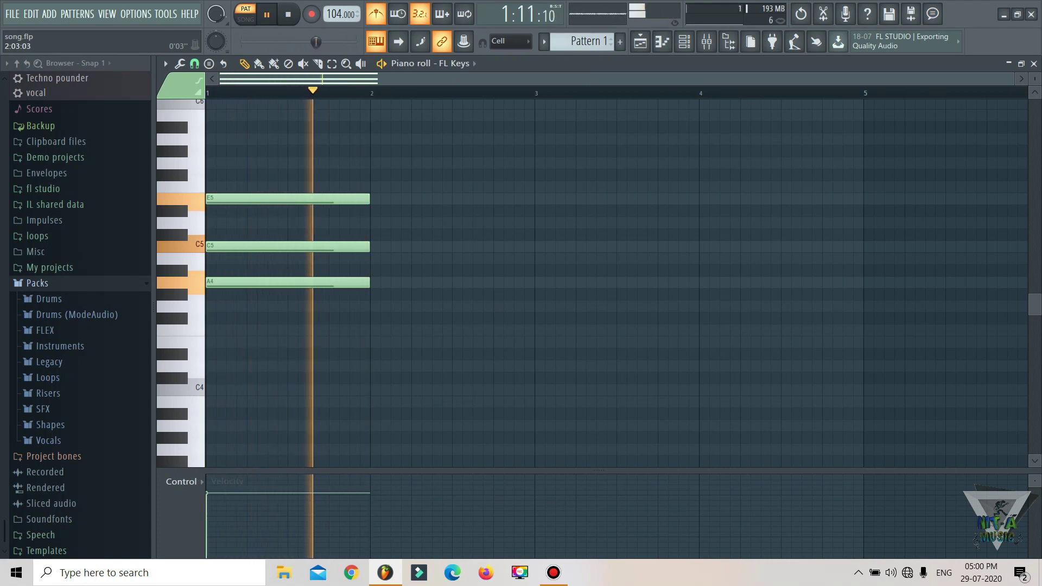
{"action": "key", "text": "space"}
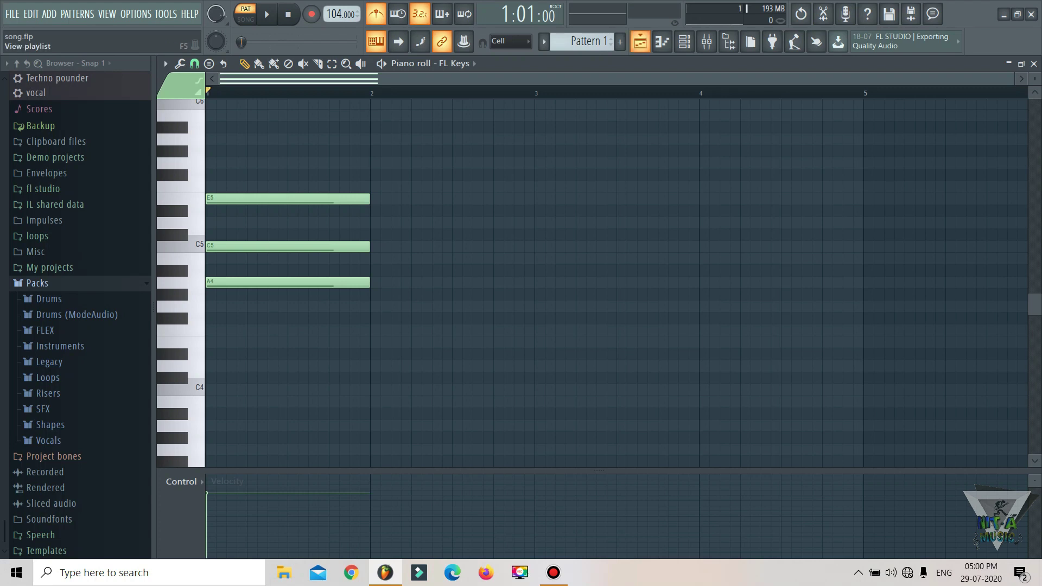
{"action": "left_click", "coordinate": [640, 42]}
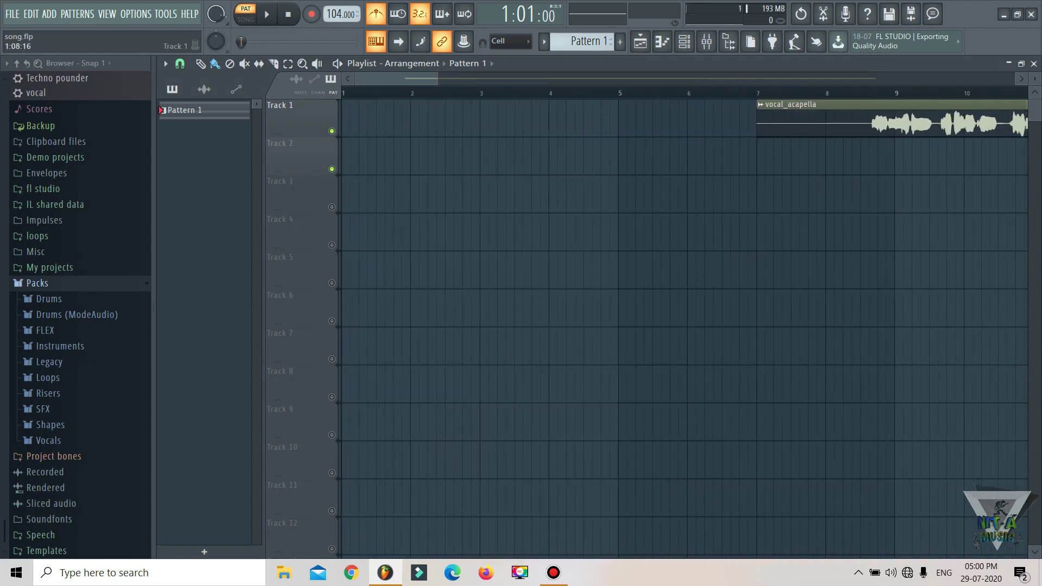
{"action": "left_click", "coordinate": [375, 122]}
{"action": "scroll", "coordinate": [392, 163], "scroll_direction": "down", "scroll_amount": 1}
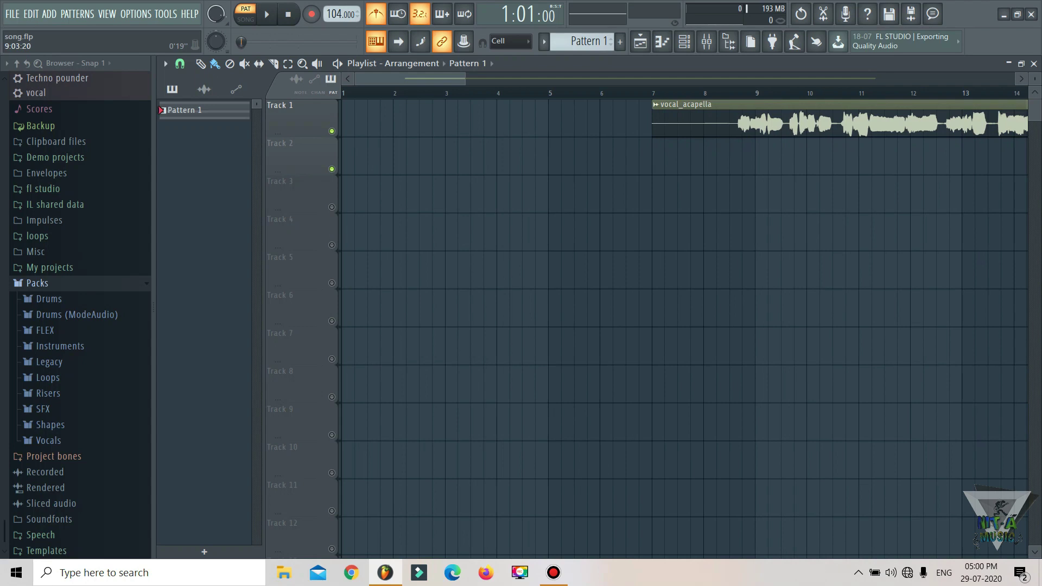
{"action": "scroll", "coordinate": [392, 163], "scroll_direction": "up", "scroll_amount": 2}
{"action": "left_click_drag", "start_coordinate": [381, 80], "coordinate": [365, 80]}
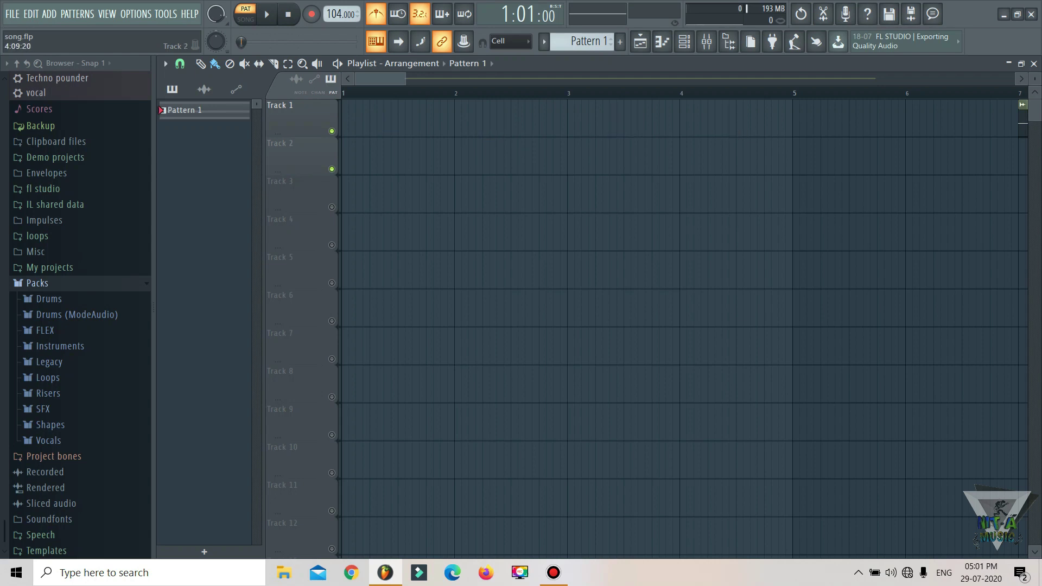
{"action": "left_click", "coordinate": [706, 41]}
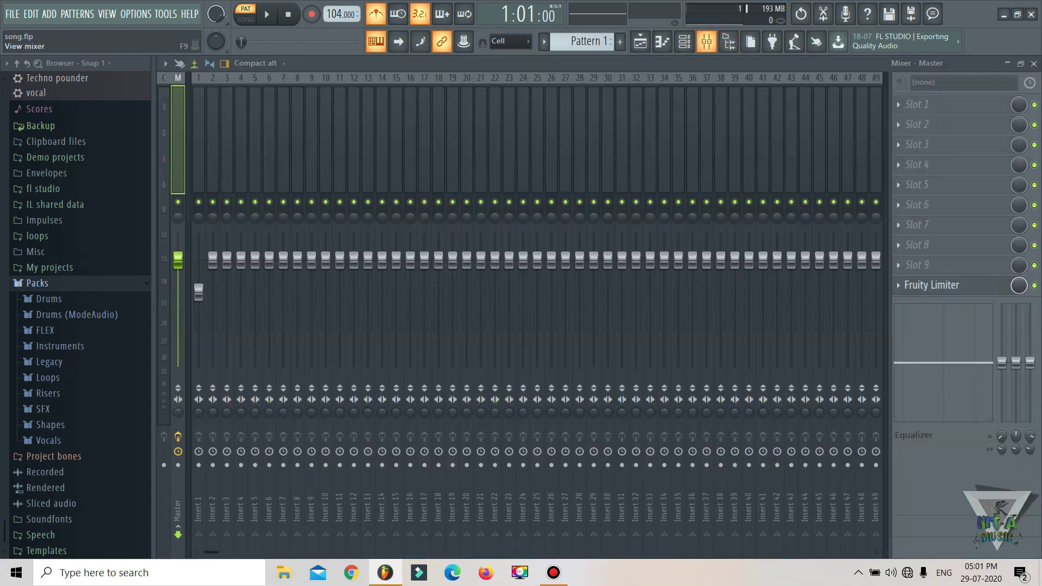
{"action": "left_click", "coordinate": [641, 41]}
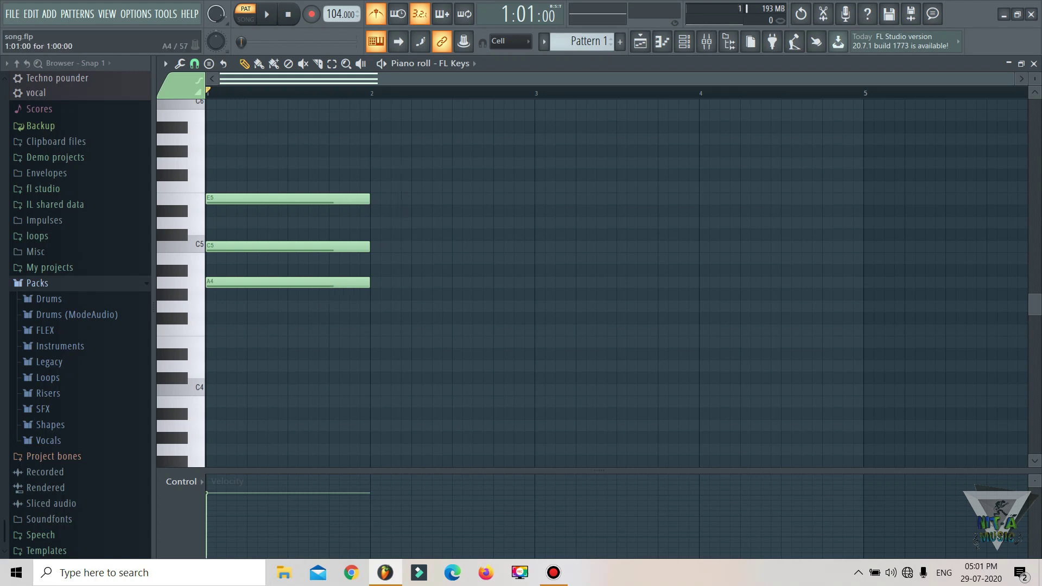
Add one-bar G4, B4 and D5 notes as a chord in bar 2 of the FL Keys piano roll
{"action": "left_click", "coordinate": [288, 283]}
{"action": "left_click", "coordinate": [375, 307]}
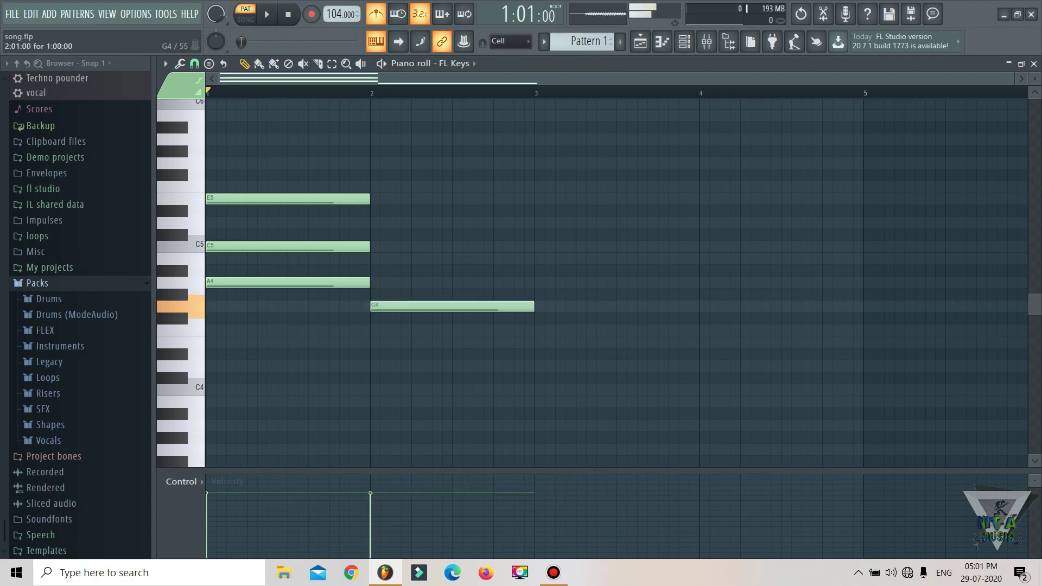
{"action": "left_click", "coordinate": [372, 258]}
{"action": "left_click_drag", "start_coordinate": [379, 211], "coordinate": [380, 223]}
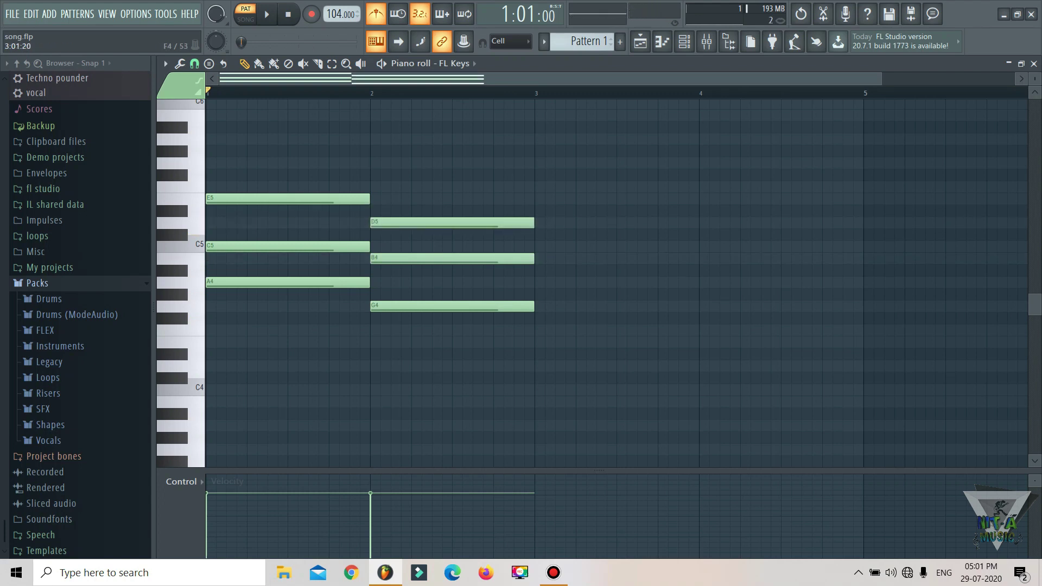
Add one-bar F4, A4 and C5 notes as a chord in bar 3
{"action": "left_click", "coordinate": [544, 330]}
{"action": "left_click_drag", "start_coordinate": [547, 282], "coordinate": [537, 282]}
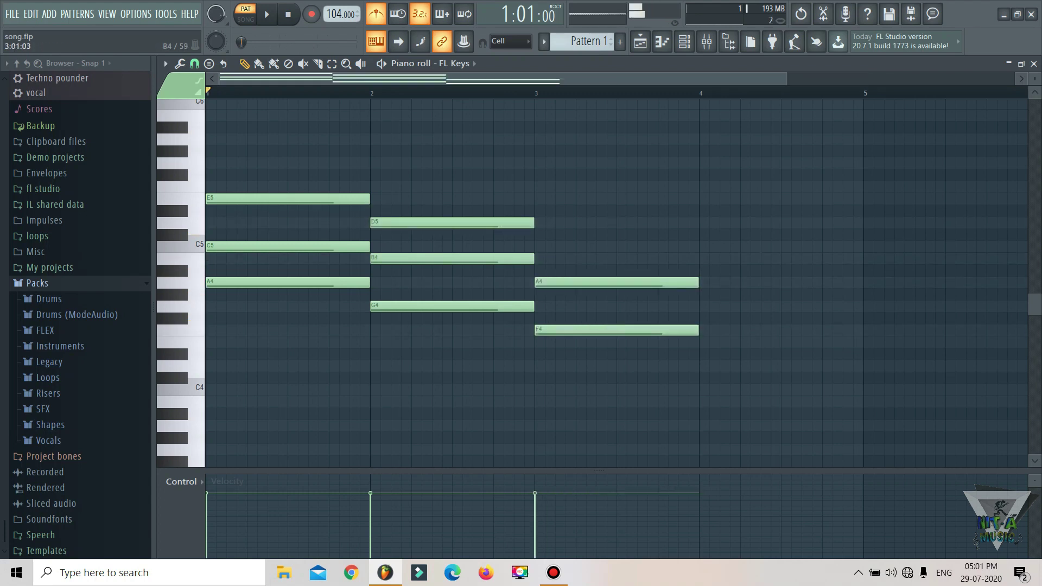
{"action": "left_click", "coordinate": [543, 246]}
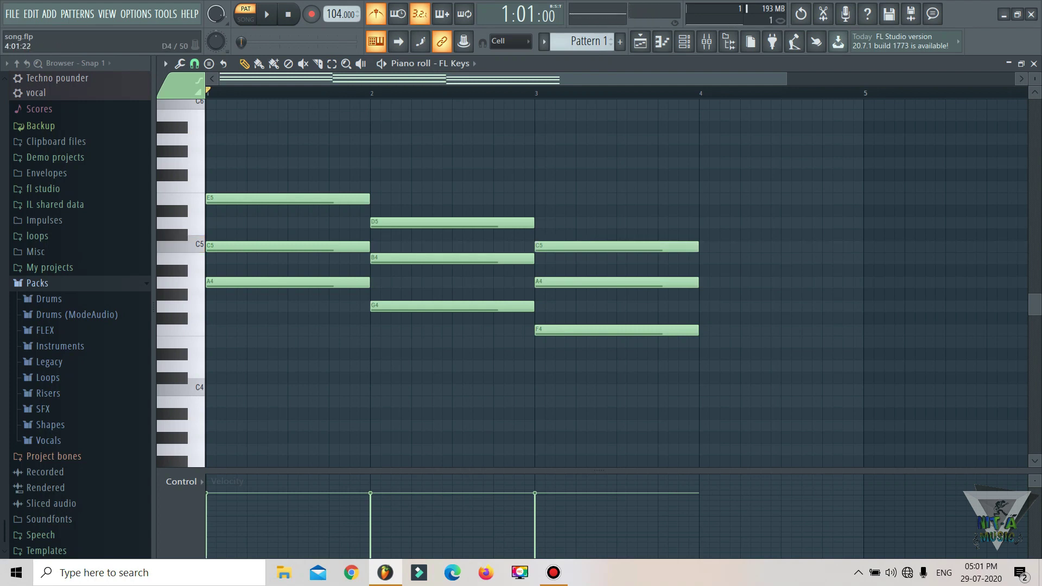
Add one-bar E4, G#4 and B4 notes as a chord in bar 4
{"action": "left_click", "coordinate": [706, 354]}
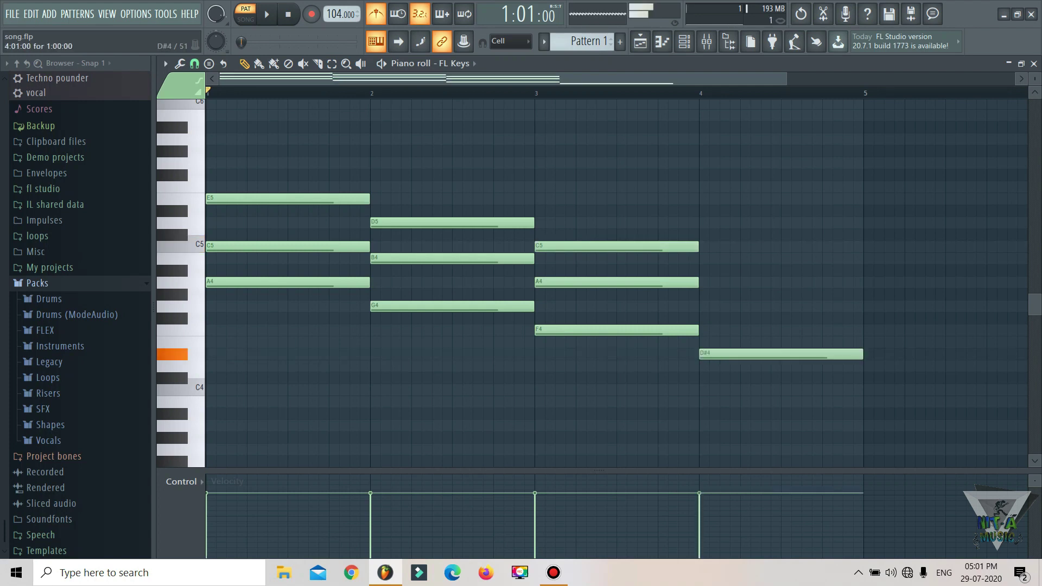
{"action": "left_click_drag", "start_coordinate": [706, 354], "coordinate": [706, 342]}
{"action": "left_click", "coordinate": [706, 294]}
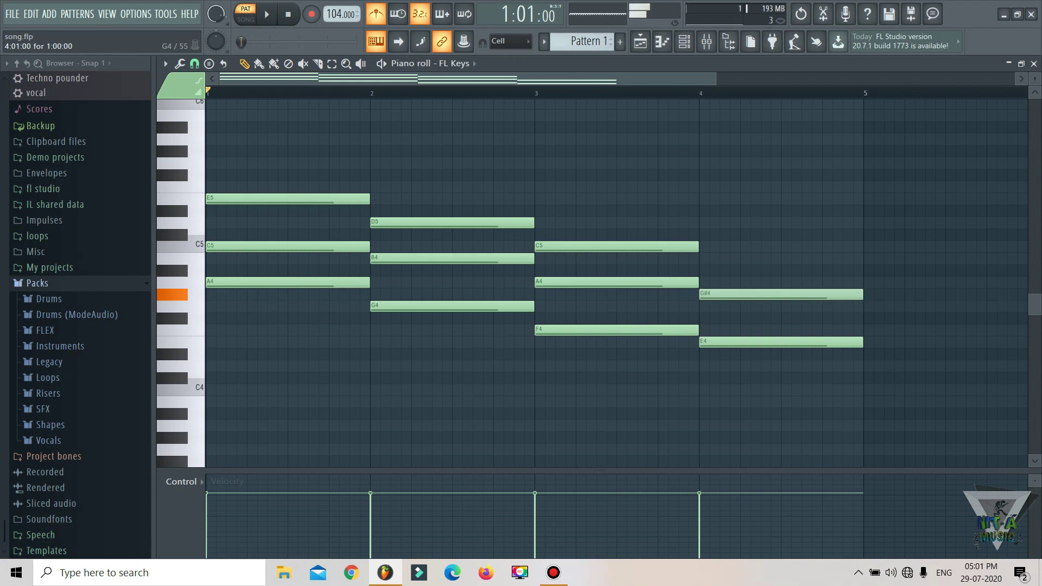
{"action": "left_click", "coordinate": [706, 258]}
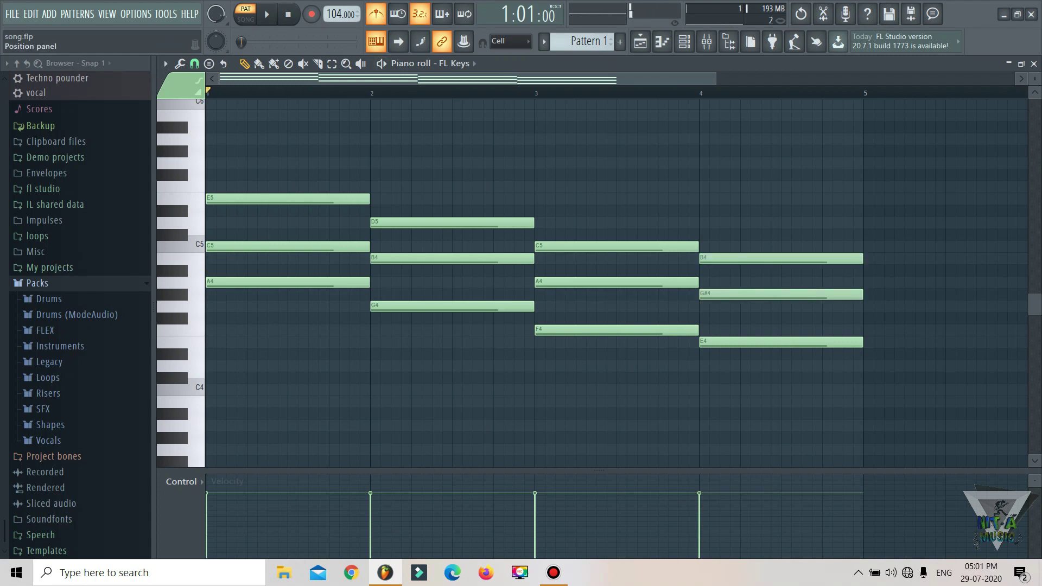
Play back the four-bar chord pattern and turn off the metronome partway through
{"action": "left_click", "coordinate": [266, 14]}
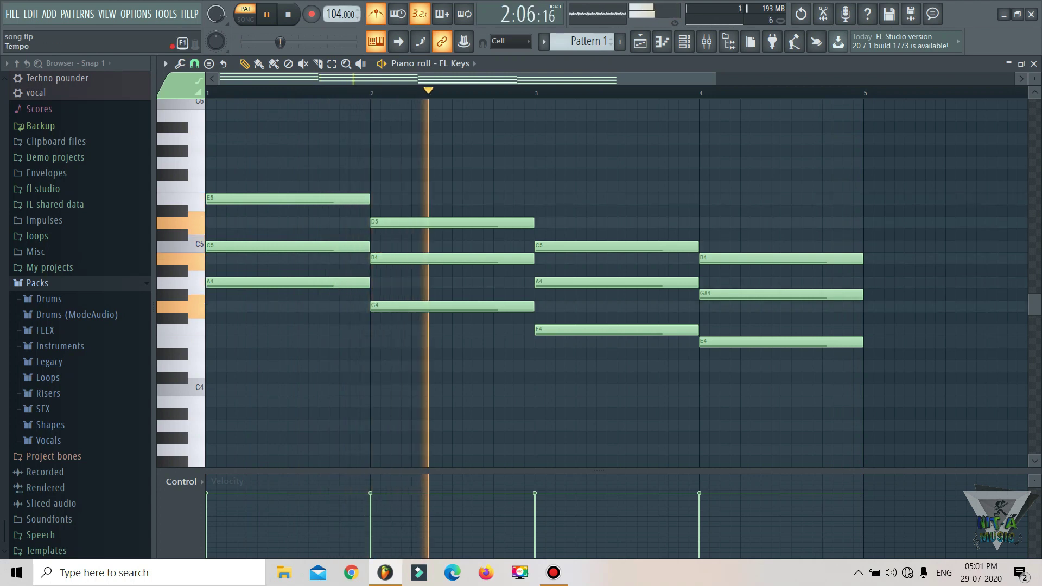
{"action": "key", "text": "space"}
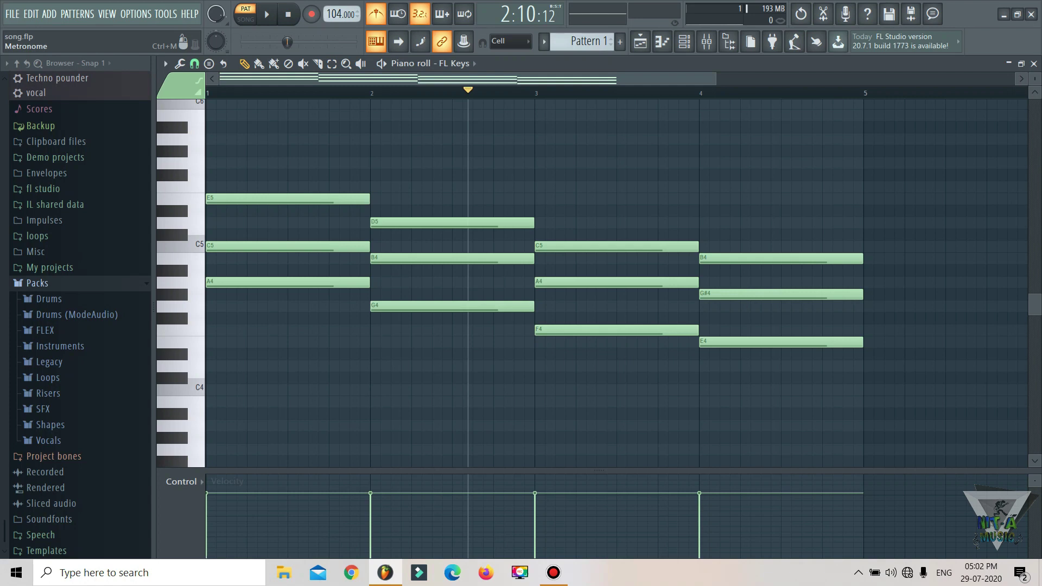
{"action": "left_click", "coordinate": [376, 15]}
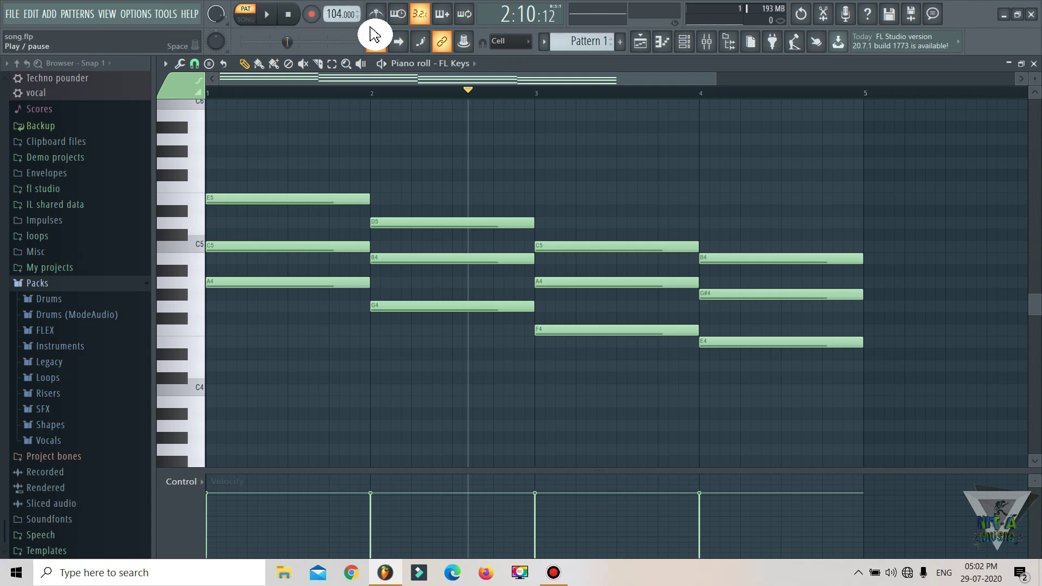
{"action": "key", "text": "space"}
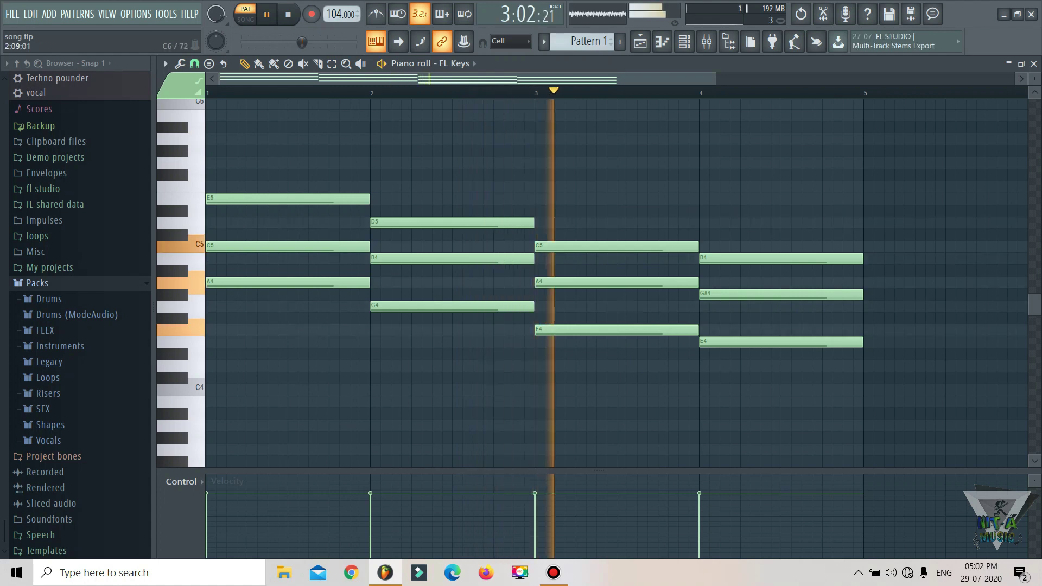
{"action": "key", "text": "space"}
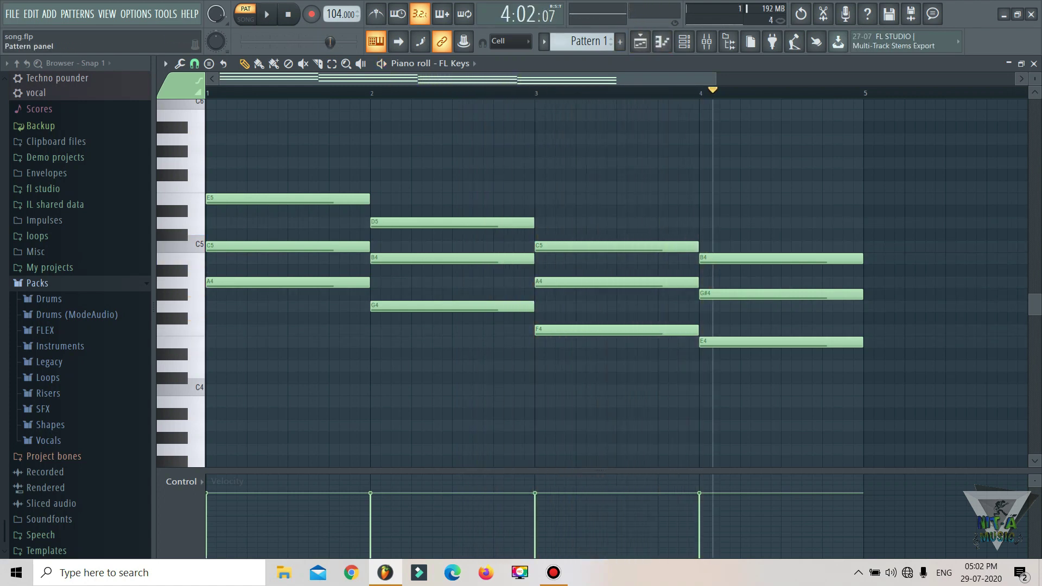
Place a Pattern 1 clip on Track 2 of the playlist, align its start to bar 1, and start playback
{"action": "left_click", "coordinate": [641, 41]}
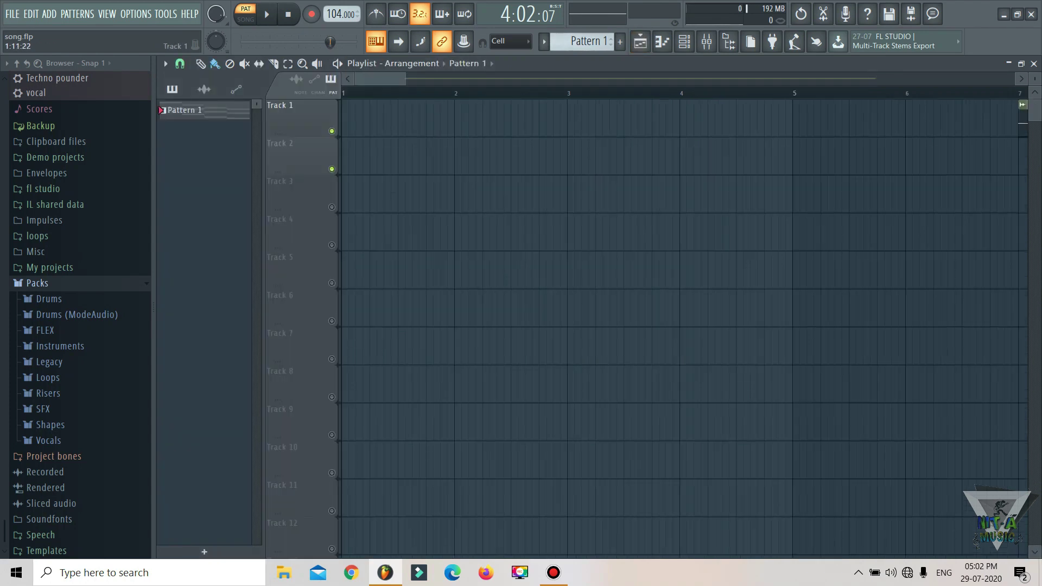
{"action": "scroll", "coordinate": [404, 94], "scroll_direction": "down", "scroll_amount": 3}
{"action": "scroll", "coordinate": [380, 93], "scroll_direction": "up", "scroll_amount": 1}
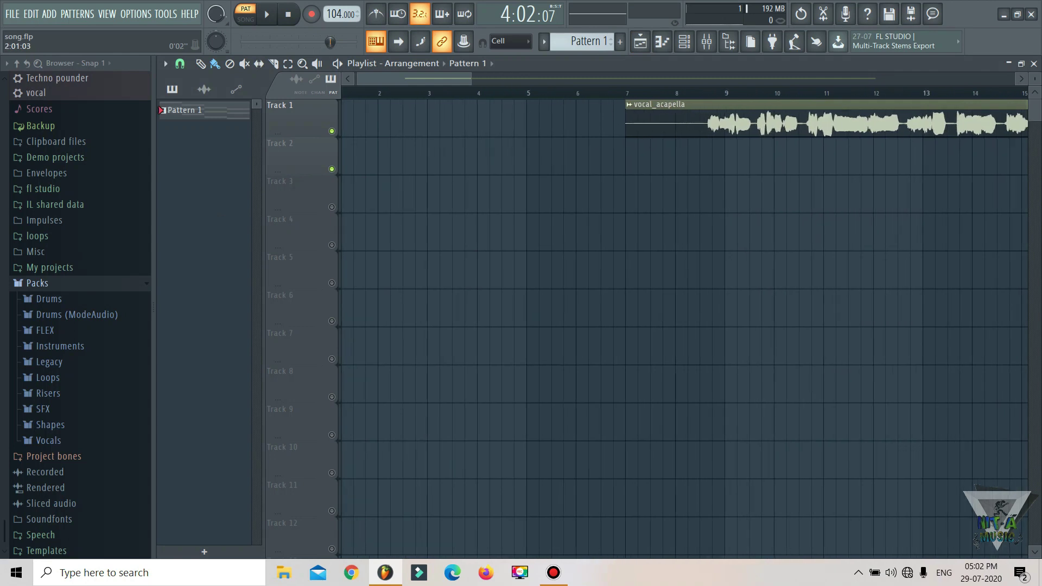
{"action": "scroll", "coordinate": [537, 97], "scroll_direction": "down", "scroll_amount": 4}
{"action": "scroll", "coordinate": [537, 97], "scroll_direction": "up", "scroll_amount": 4}
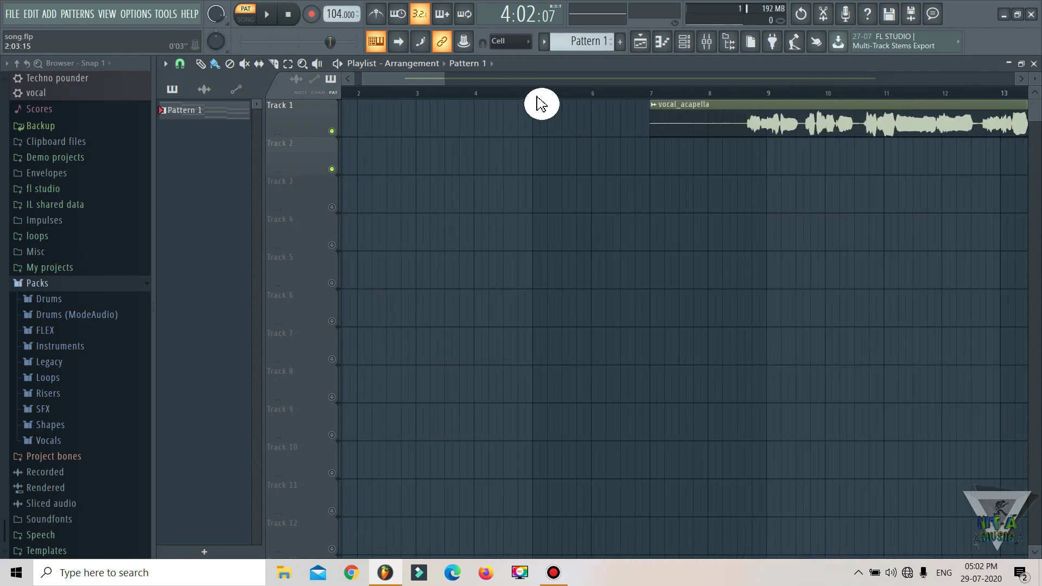
{"action": "scroll", "coordinate": [542, 104], "scroll_direction": "up", "scroll_amount": 3}
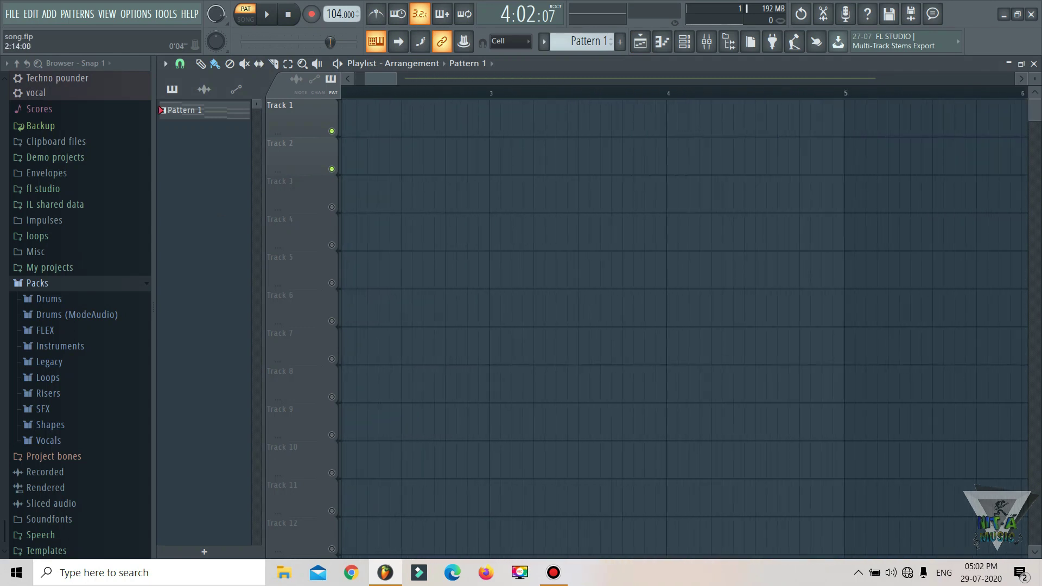
{"action": "scroll", "coordinate": [542, 98], "scroll_direction": "down", "scroll_amount": 6}
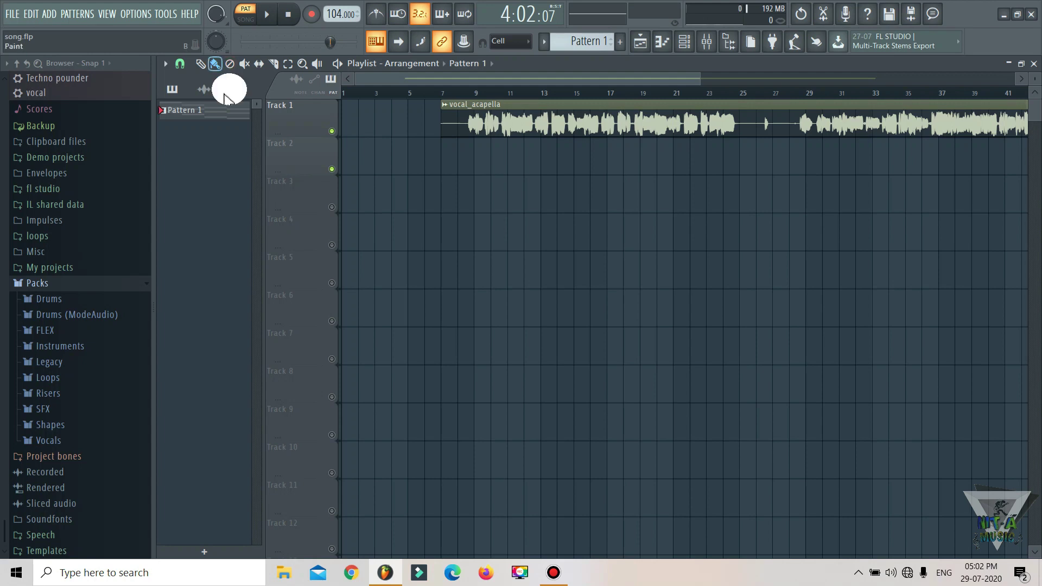
{"action": "left_click", "coordinate": [371, 166]}
{"action": "scroll", "coordinate": [372, 157], "scroll_direction": "up", "scroll_amount": 5, "text": "ctrl"}
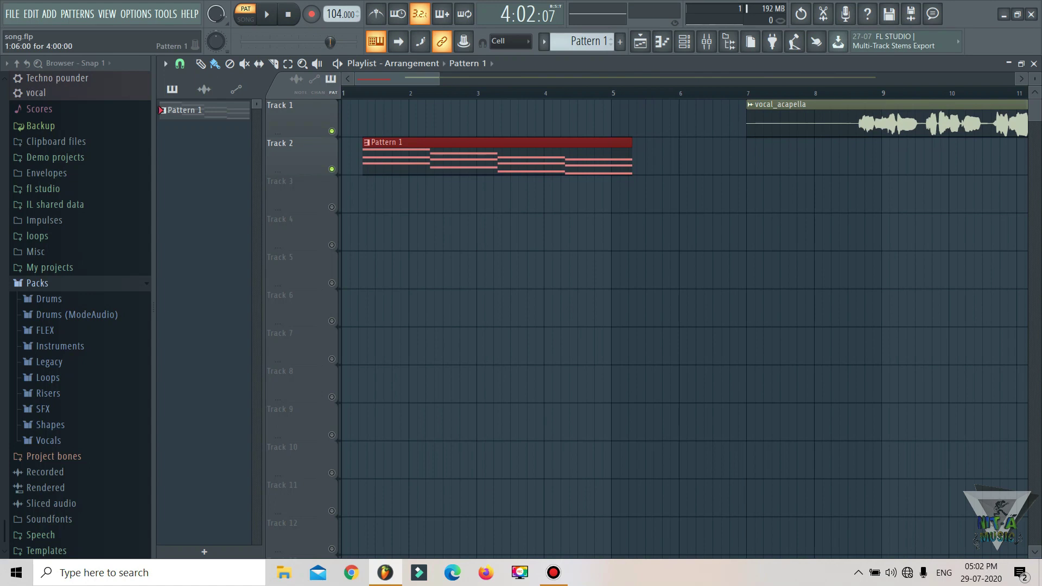
{"action": "left_click_drag", "start_coordinate": [375, 157], "coordinate": [353, 157]}
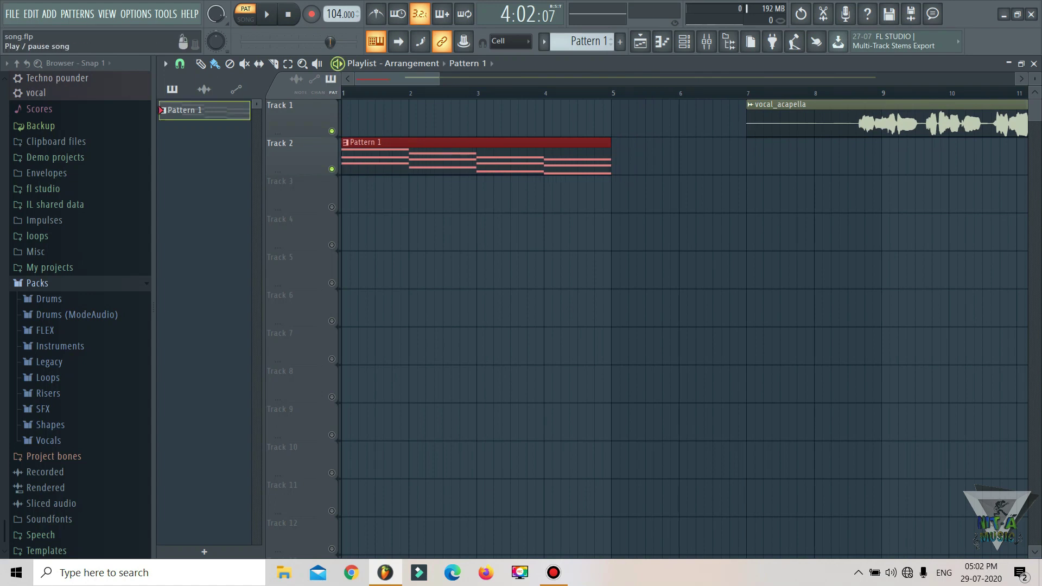
{"action": "key", "text": "space"}
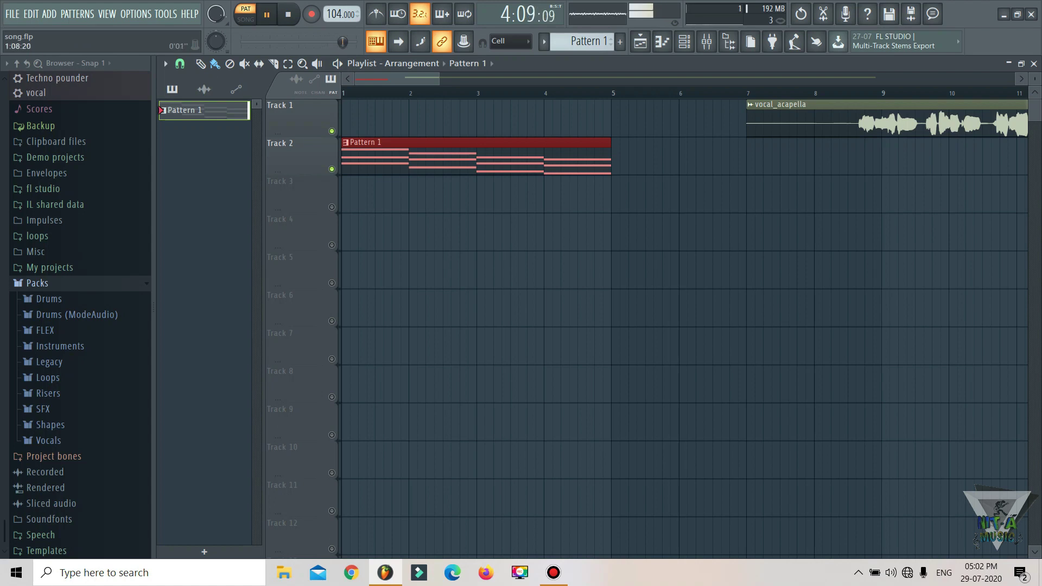
Stop pattern playback, switch to song mode, and play the Pattern 1 clip in the playlist from bar 1 before stopping
{"action": "left_click", "coordinate": [267, 15]}
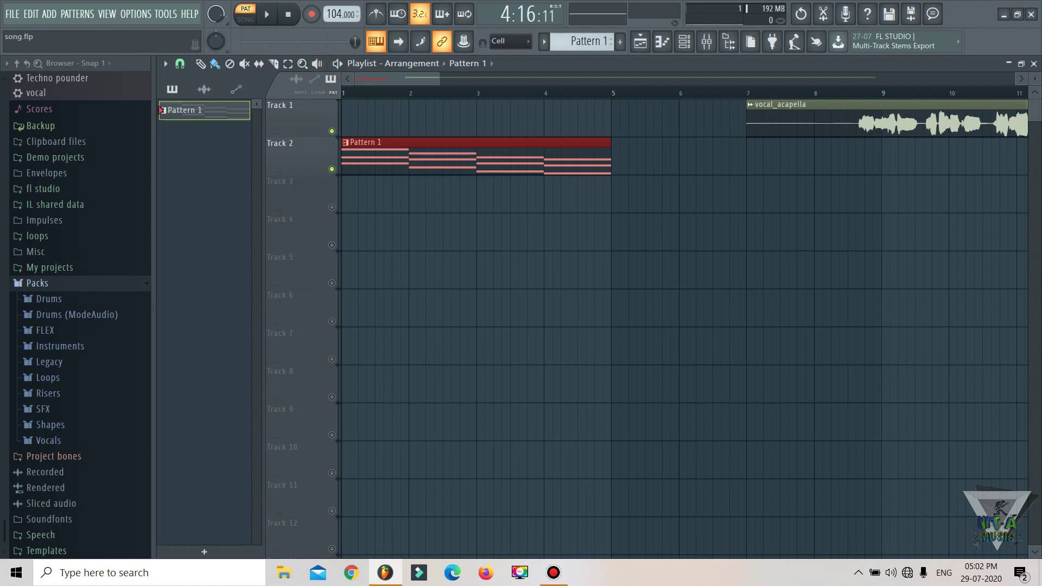
{"action": "left_click", "coordinate": [245, 28]}
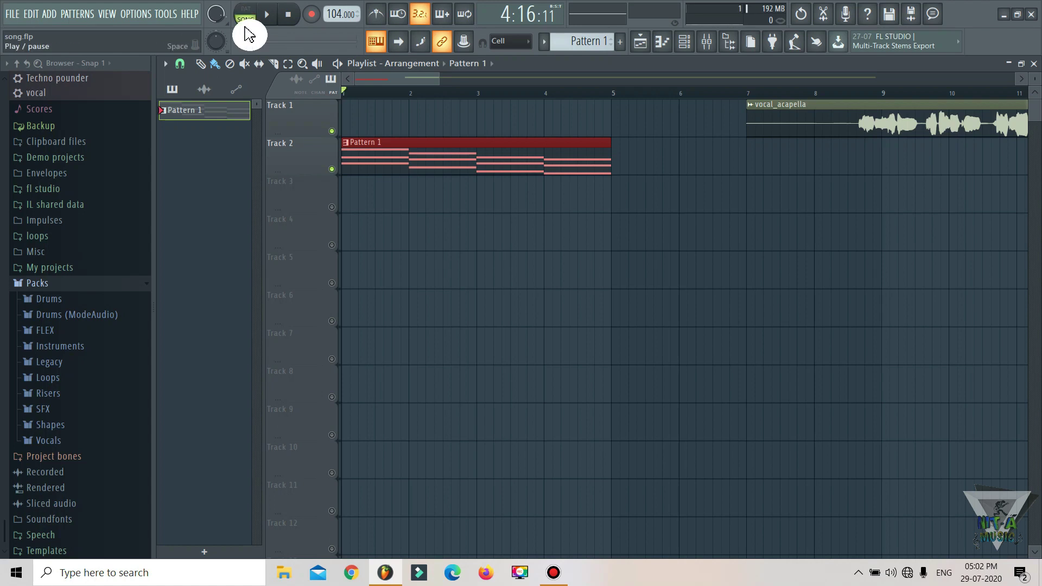
{"action": "key", "text": "space"}
{"action": "key", "text": "Page_Down"}
{"action": "key", "text": "Page_Down"}
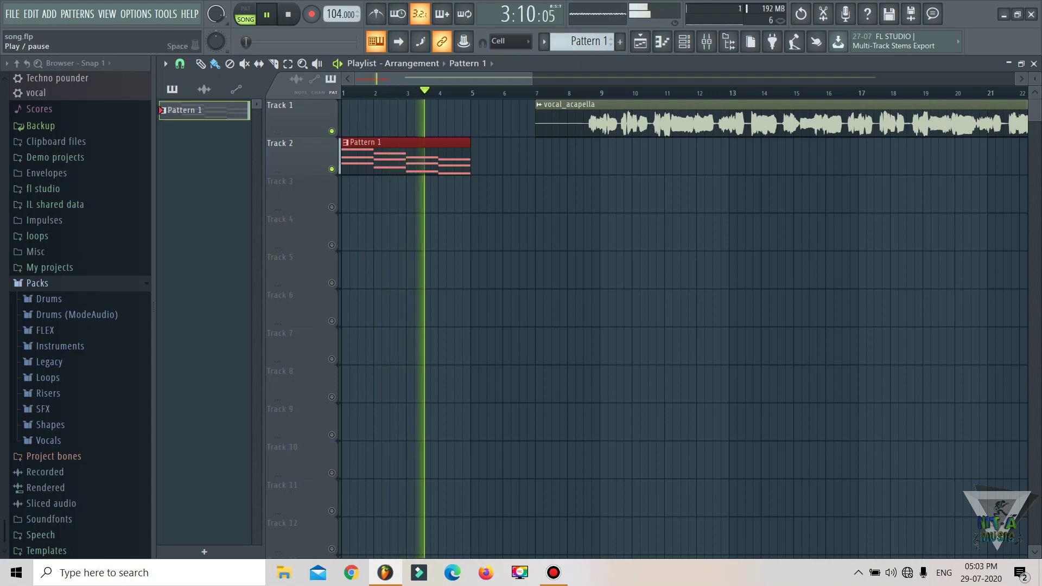
{"action": "key", "text": "Page_Down"}
{"action": "key", "text": "Page_Down"}
{"action": "key", "text": "space"}
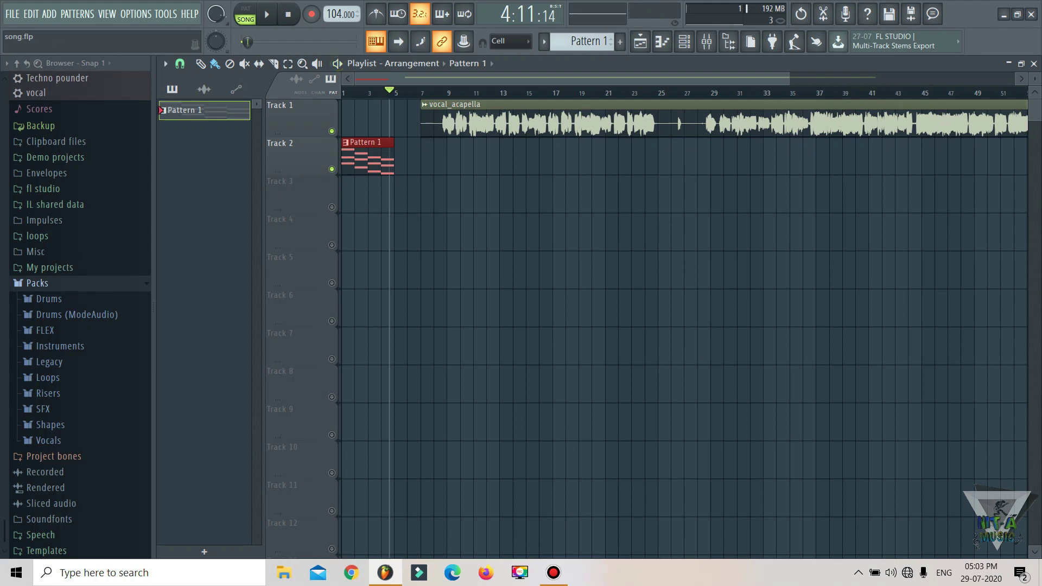
{"action": "key", "text": "space"}
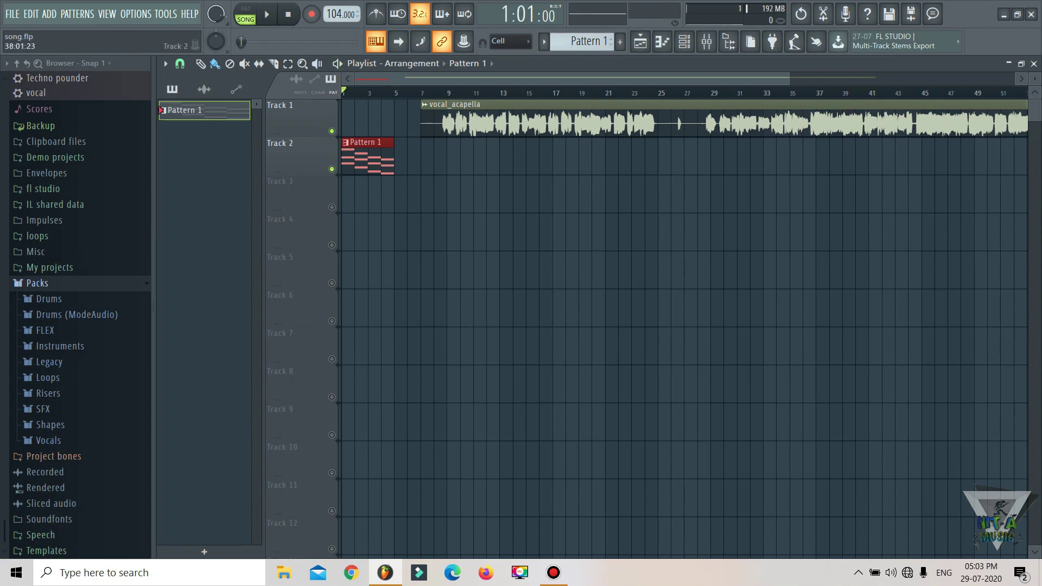
Duplicate the Pattern 1 clip back to back along Track 2 until the chords extend to bar 57, and clear the selection
{"action": "left_click", "coordinate": [412, 157]}
{"action": "left_click_drag", "start_coordinate": [413, 157], "coordinate": [367, 184]}
{"action": "right_click", "coordinate": [402, 159]}
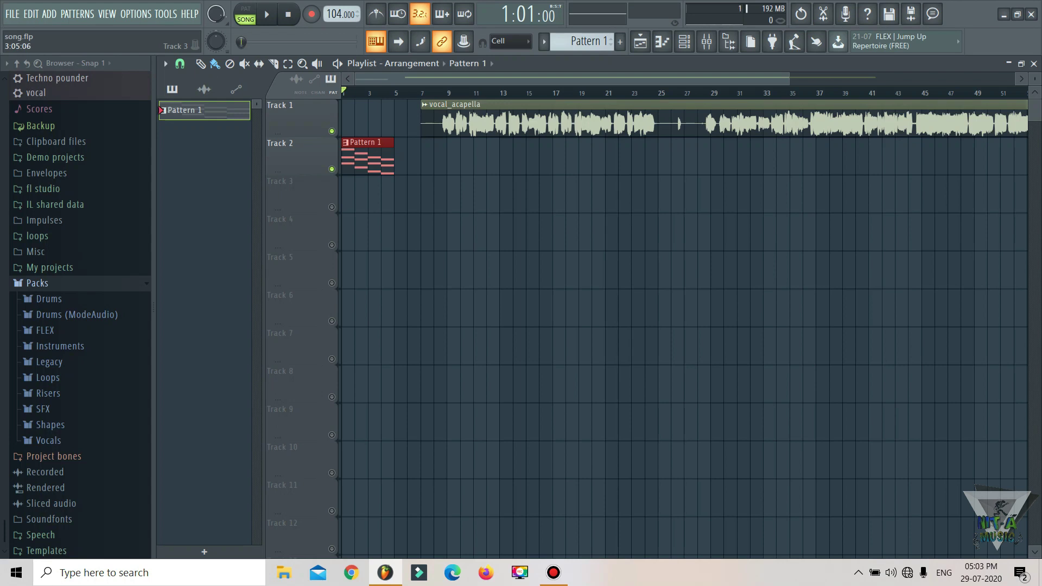
{"action": "key", "text": "ctrl+b"}
{"action": "key", "text": "ctrl+b"}
{"action": "key", "text": "ctrl+b"}
{"action": "key", "text": "ctrl+b"}
{"action": "key", "text": "ctrl+b"}
{"action": "key", "text": "ctrl+b"}
{"action": "key", "text": "ctrl+b"}
{"action": "key", "text": "ctrl+b"}
{"action": "key", "text": "ctrl+b"}
{"action": "key", "text": "ctrl+b"}
{"action": "key", "text": "ctrl+b"}
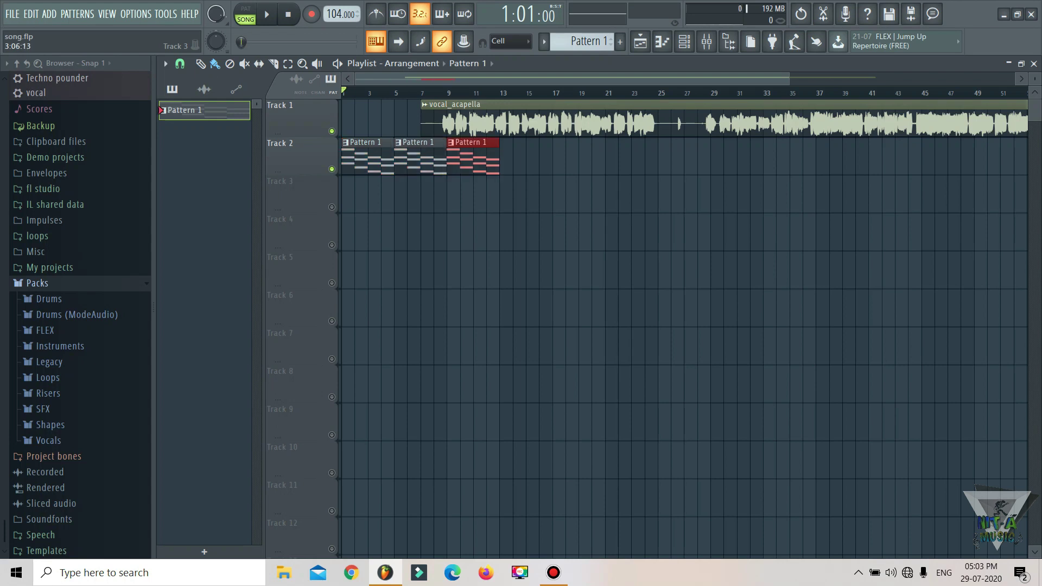
{"action": "key", "text": "ctrl+b"}
{"action": "key", "text": "ctrl+b"}
{"action": "key", "text": "ctrl+d"}
Play the arrangement from about bar 8 to hear the vocal over the repeated chords, and pause around bar 17
{"action": "scroll", "coordinate": [451, 92], "scroll_direction": "down", "scroll_amount": 2}
{"action": "left_click", "coordinate": [401, 93]}
{"action": "key", "text": "space"}
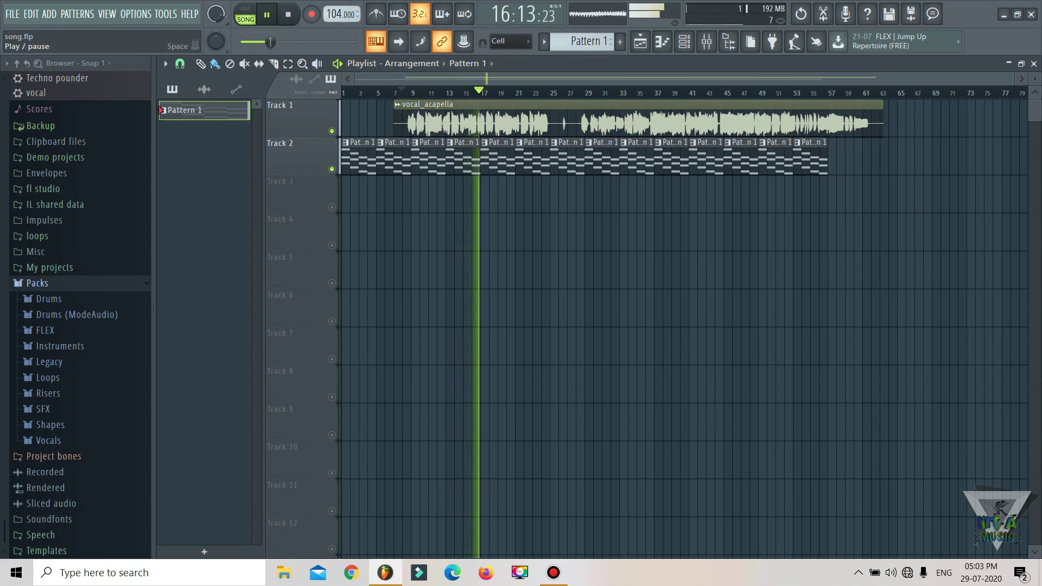
{"action": "key", "text": "space"}
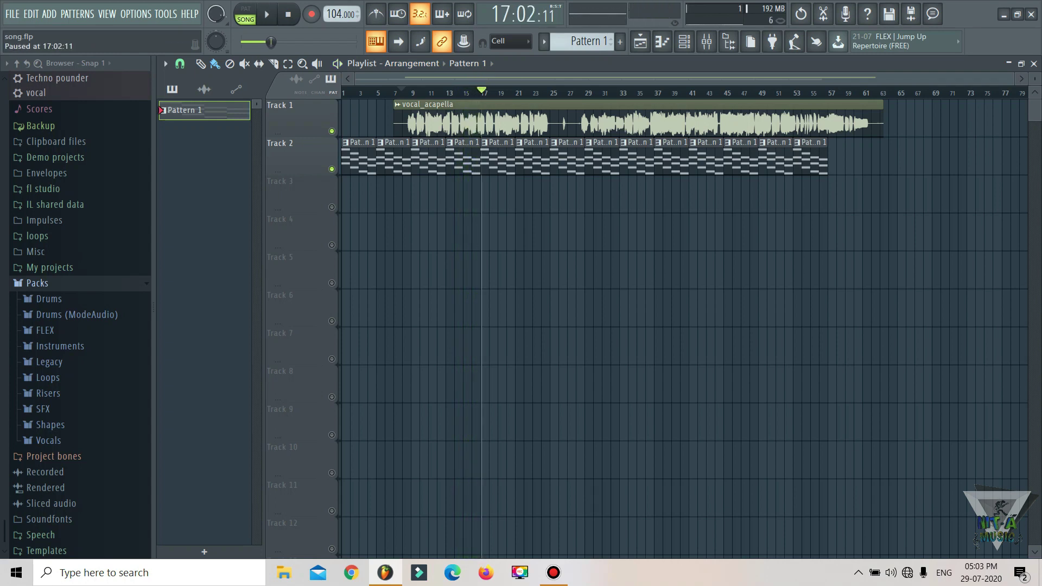